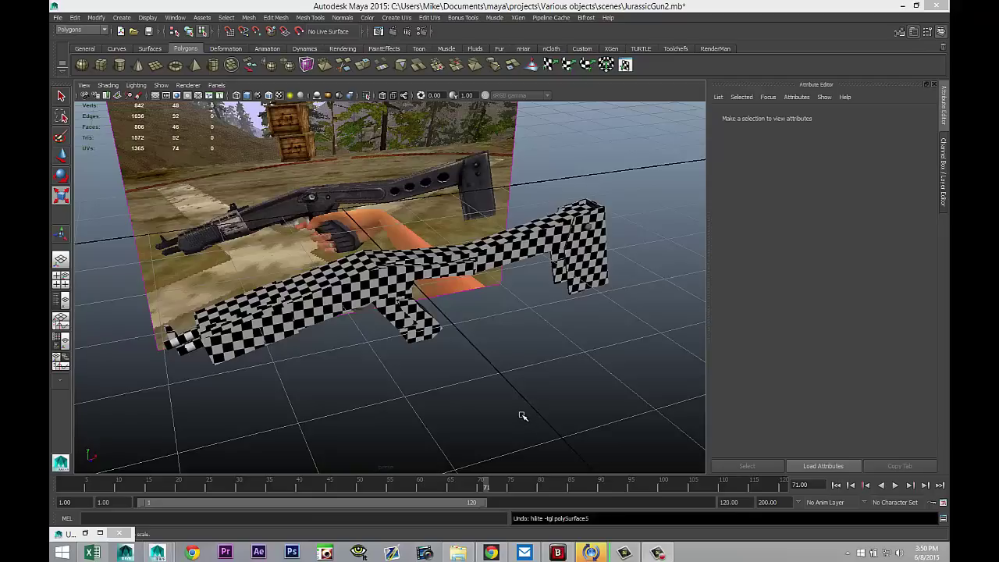
Step: Select the curved trigger-guard ring and assign it a new Blinn material
{"action": "mouse_move", "coordinate": [508, 414]}
{"action": "left_mouse_down", "text": "alt"}
{"action": "mouse_move", "coordinate": [515, 395]}
{"action": "mouse_move", "coordinate": [495, 406]}
{"action": "mouse_move", "coordinate": [502, 396]}
{"action": "left_mouse_up", "text": "alt"}
{"action": "scroll", "coordinate": [502, 396], "scroll_direction": "up", "scroll_amount": 10}
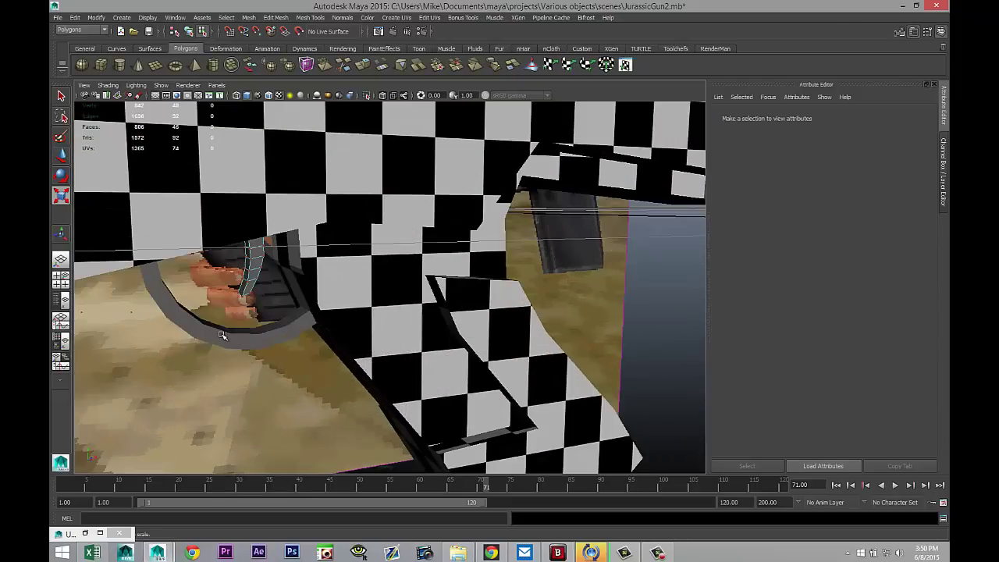
{"action": "right_click_drag", "start_coordinate": [219, 308], "coordinate": [258, 292]}
{"action": "left_click", "coordinate": [244, 341]}
{"action": "right_click_drag", "start_coordinate": [232, 341], "coordinate": [248, 517]}
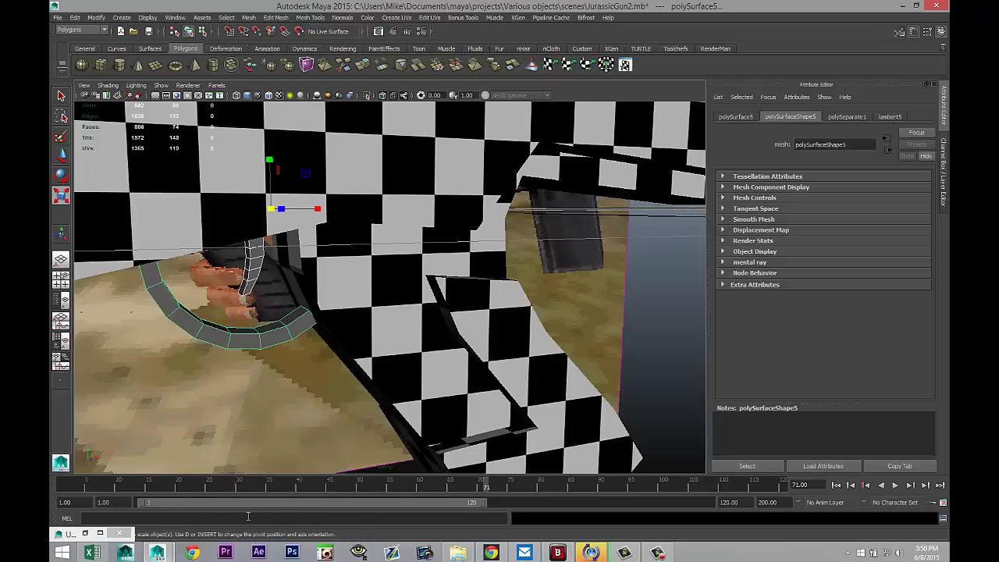
{"action": "type", "text": "blin"}
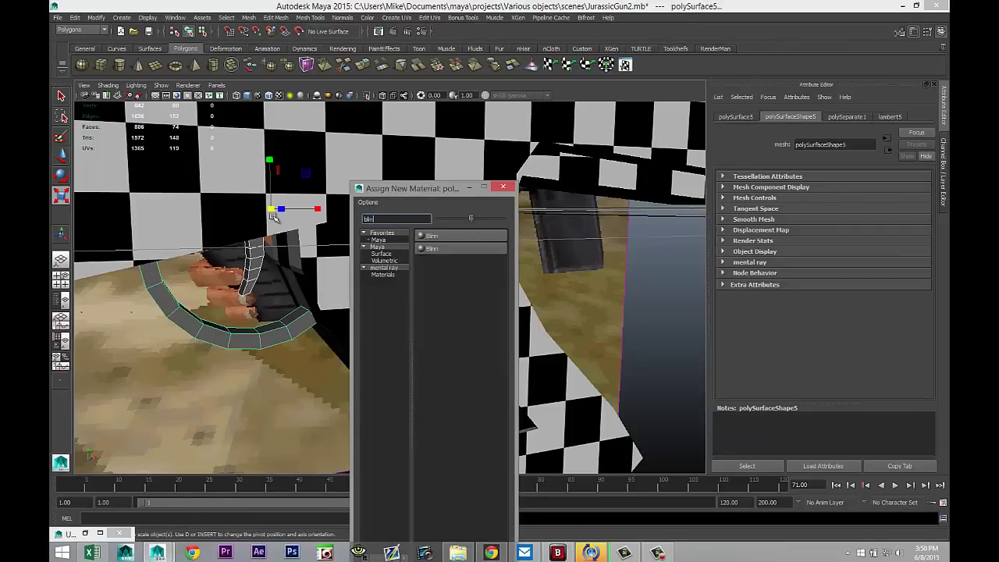
{"action": "left_click", "coordinate": [451, 237]}
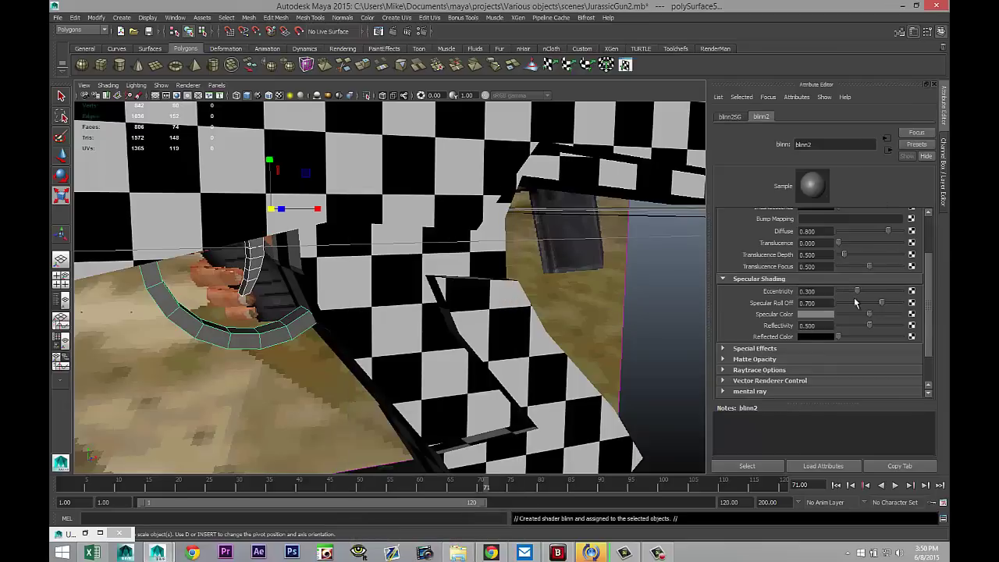
Step: Set the Blinn colour to black and its reflectivity to 0.7
{"action": "scroll", "coordinate": [848, 303], "scroll_direction": "up", "scroll_amount": 3}
{"action": "left_click_drag", "start_coordinate": [862, 243], "coordinate": [819, 259]}
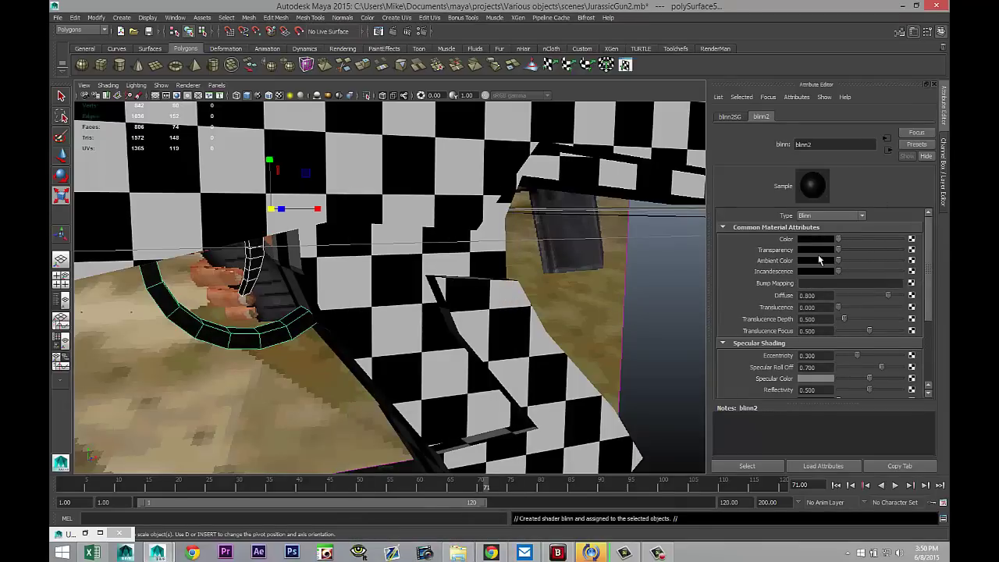
{"action": "left_click", "coordinate": [830, 390]}
{"action": "type", "text": "0.7"}
{"action": "key", "text": "Return"}
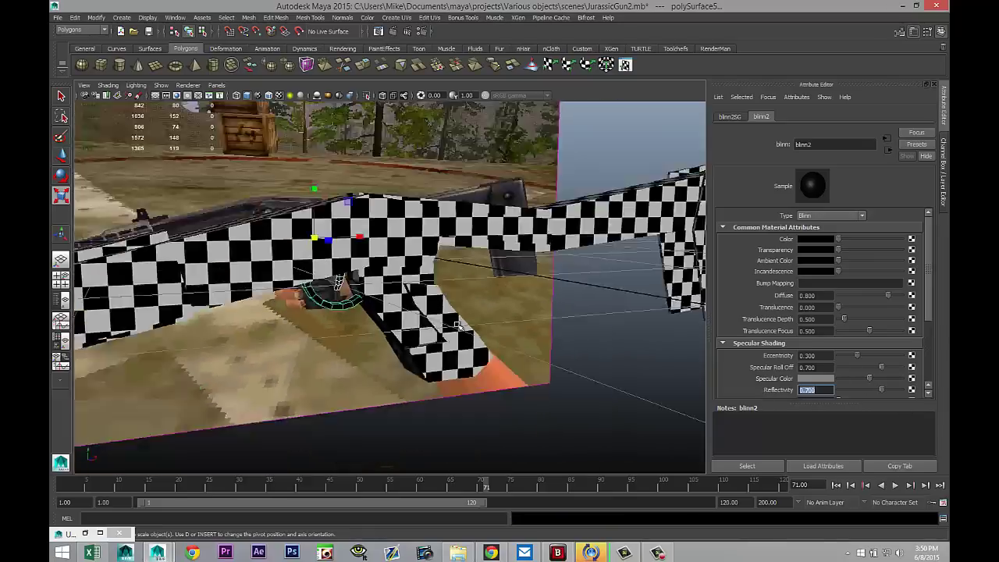
Step: Orbit around the whole gun and select the barrel-tip mesh
{"action": "scroll", "coordinate": [439, 330], "scroll_direction": "down", "scroll_amount": 5}
{"action": "scroll", "coordinate": [268, 383], "scroll_direction": "down", "scroll_amount": 3}
{"action": "left_click_drag", "start_coordinate": [268, 383], "coordinate": [357, 380], "text": "alt"}
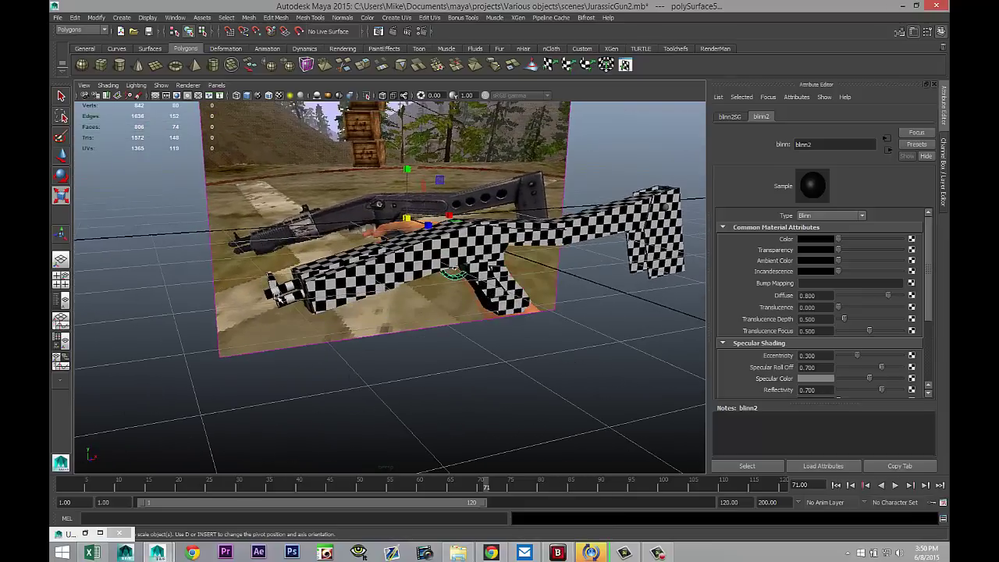
{"action": "left_click", "coordinate": [282, 298]}
Step: Give the barrel tip automatic UV mapping and assign it the black blinn2 material
{"action": "right_click_drag", "start_coordinate": [285, 302], "coordinate": [355, 443], "text": "shift"}
{"action": "left_click", "coordinate": [343, 373]}
{"action": "scroll", "coordinate": [340, 375], "scroll_direction": "up", "scroll_amount": 5}
{"action": "scroll", "coordinate": [340, 375], "scroll_direction": "up", "scroll_amount": 2}
{"action": "scroll", "coordinate": [378, 351], "scroll_direction": "down", "scroll_amount": 5}
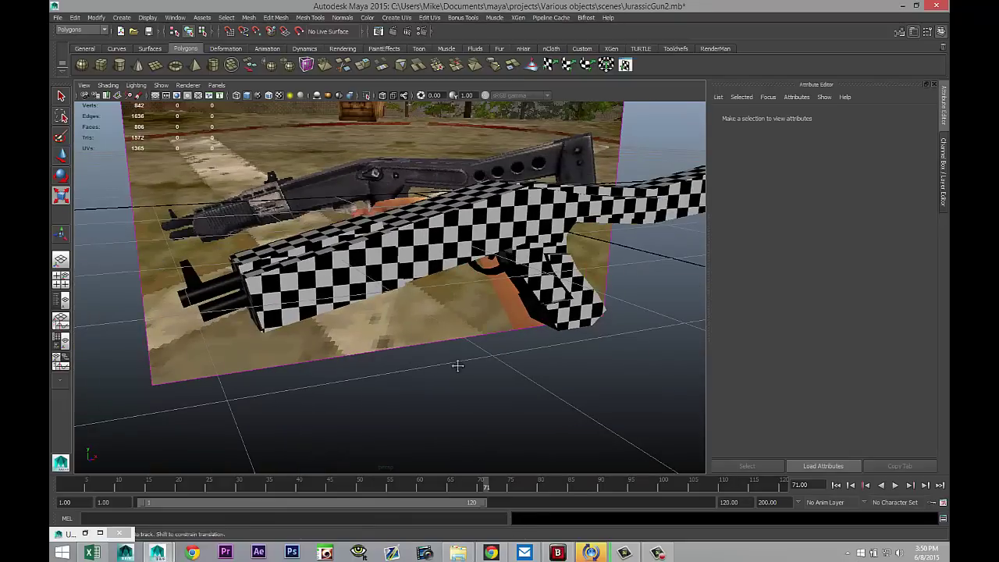
Step: Move around the gun and select the rear stock end piece
{"action": "middle_click_drag", "start_coordinate": [457, 365], "coordinate": [273, 356], "text": "alt"}
{"action": "left_click_drag", "start_coordinate": [486, 375], "coordinate": [531, 360], "text": "alt"}
{"action": "scroll", "coordinate": [510, 417], "scroll_direction": "up", "scroll_amount": 8}
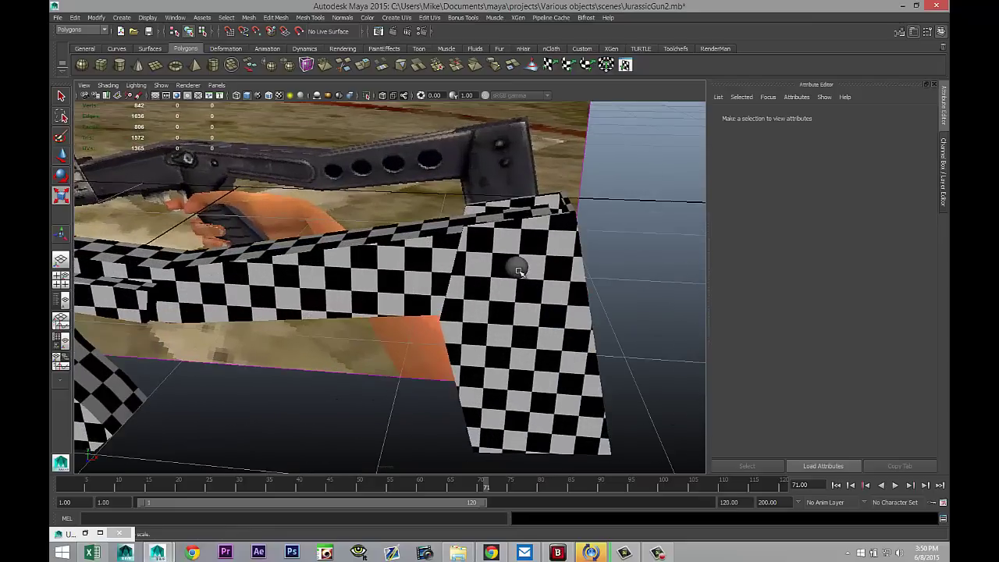
{"action": "left_click", "coordinate": [519, 271]}
{"action": "left_click_drag", "start_coordinate": [518, 268], "coordinate": [328, 265], "text": "alt"}
{"action": "scroll", "coordinate": [329, 266], "scroll_direction": "down", "scroll_amount": 5}
{"action": "left_click", "coordinate": [270, 238]}
{"action": "left_click_drag", "start_coordinate": [451, 231], "coordinate": [474, 226], "text": "alt"}
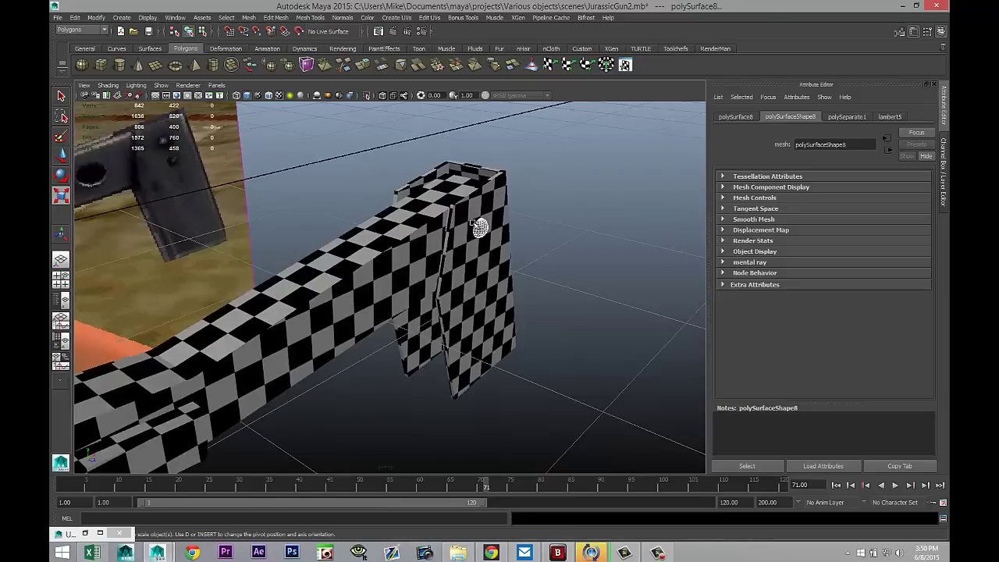
Step: Assign the stock piece a new mia_material_x using the Chrome preset, then deselect
{"action": "right_click_drag", "start_coordinate": [479, 227], "coordinate": [496, 435]}
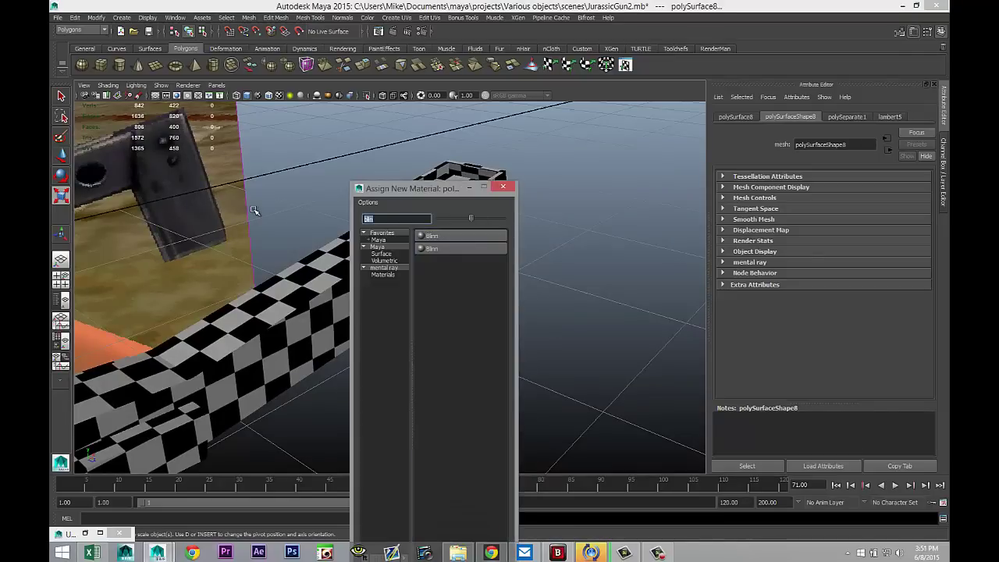
{"action": "type", "text": "mia"}
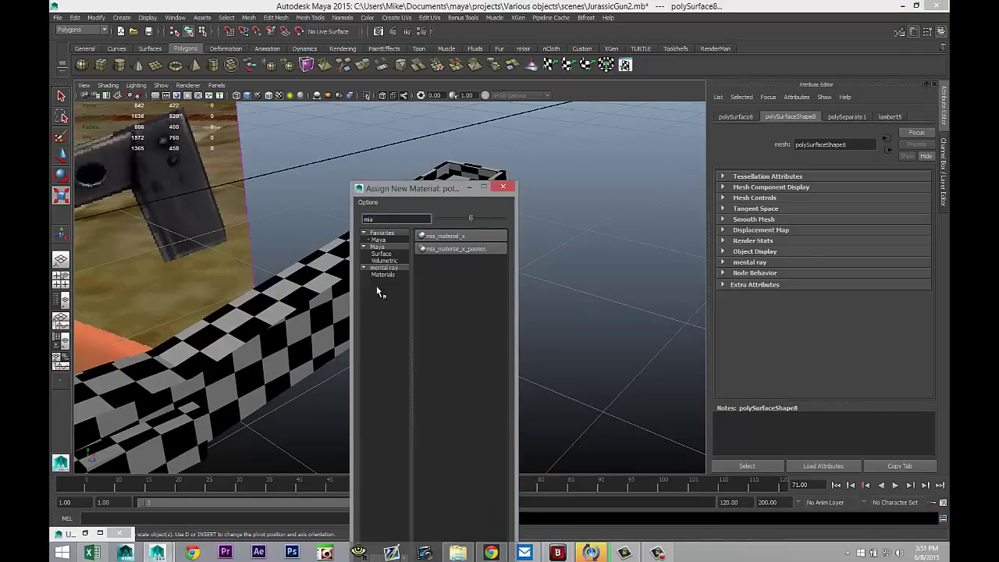
{"action": "left_click", "coordinate": [452, 234]}
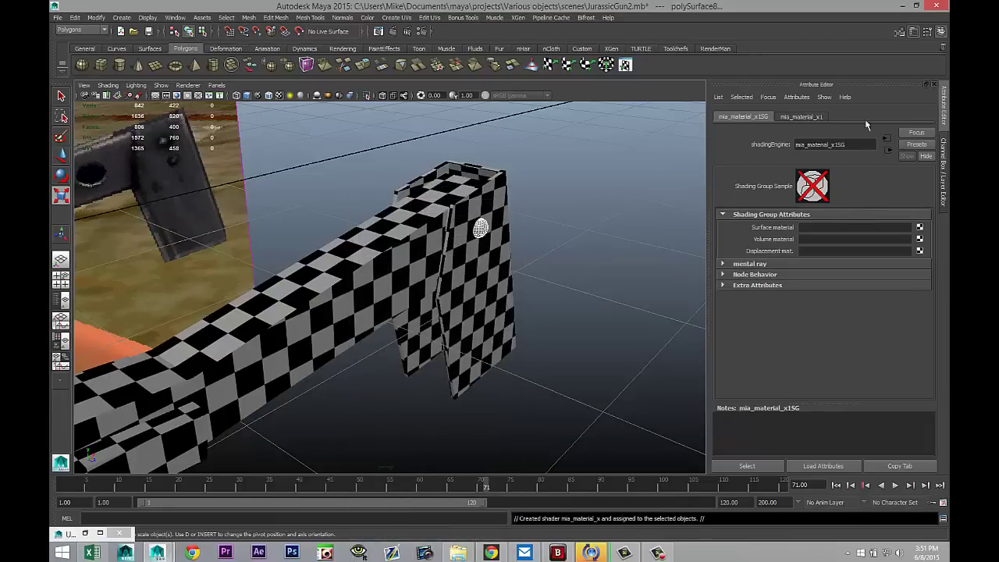
{"action": "left_click", "coordinate": [795, 117]}
{"action": "left_click", "coordinate": [916, 144]}
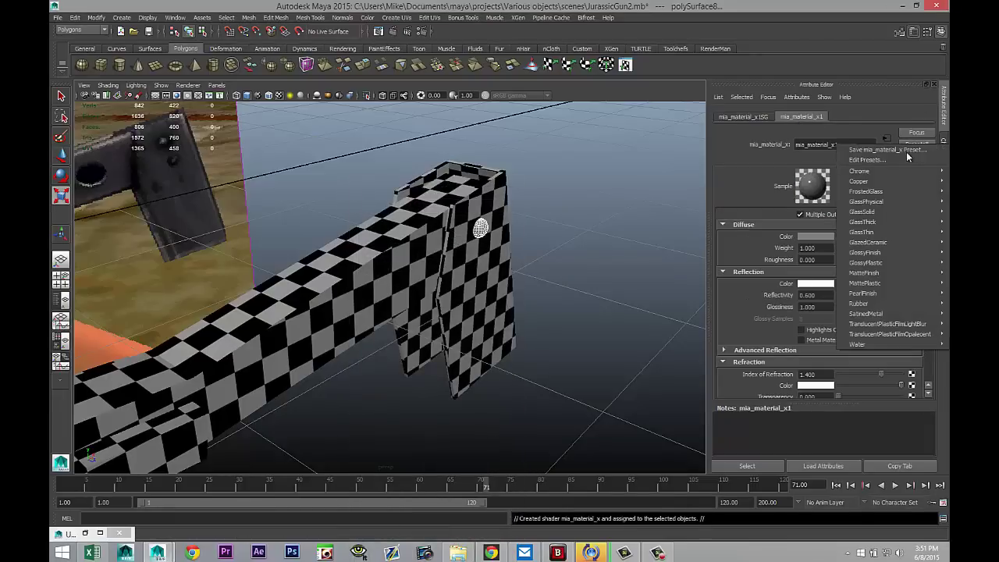
{"action": "mouse_move", "coordinate": [886, 173]}
{"action": "left_click", "coordinate": [808, 171]}
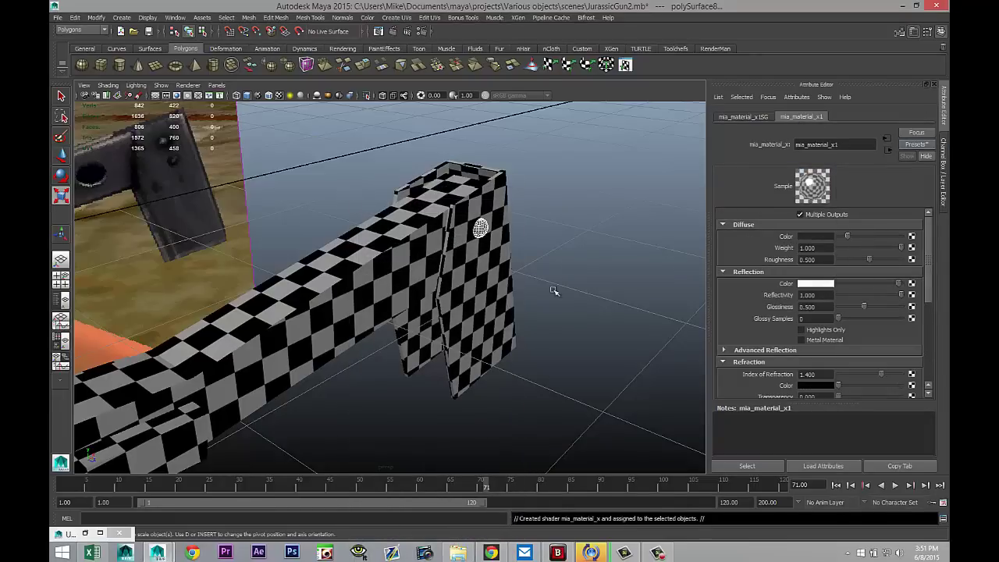
{"action": "left_click", "coordinate": [565, 334]}
{"action": "left_click_drag", "start_coordinate": [564, 334], "coordinate": [448, 313], "text": "alt"}
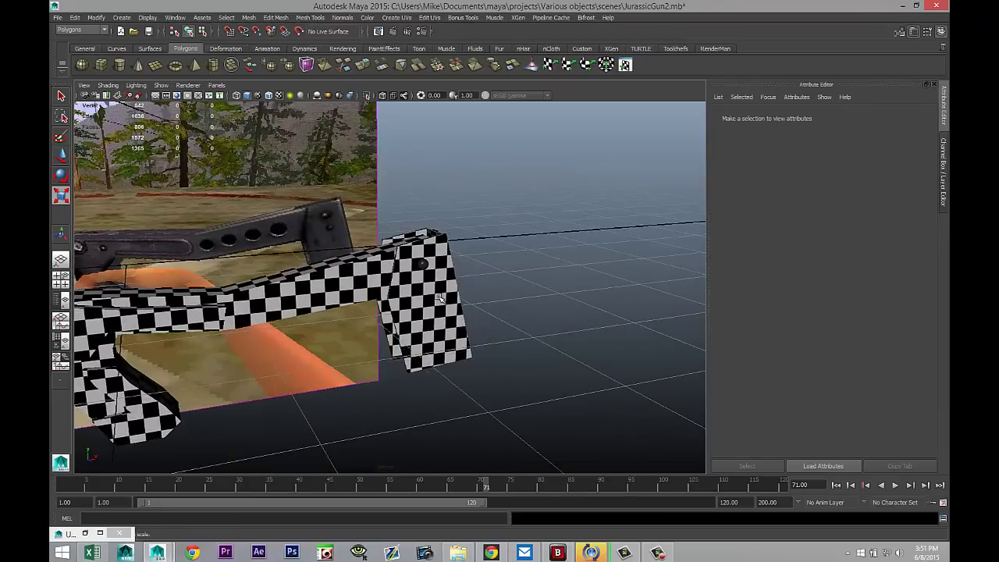
Step: Select the rear stock block and assign it a new Lambert material
{"action": "left_click", "coordinate": [440, 297]}
{"action": "right_click_drag", "start_coordinate": [427, 328], "coordinate": [414, 511]}
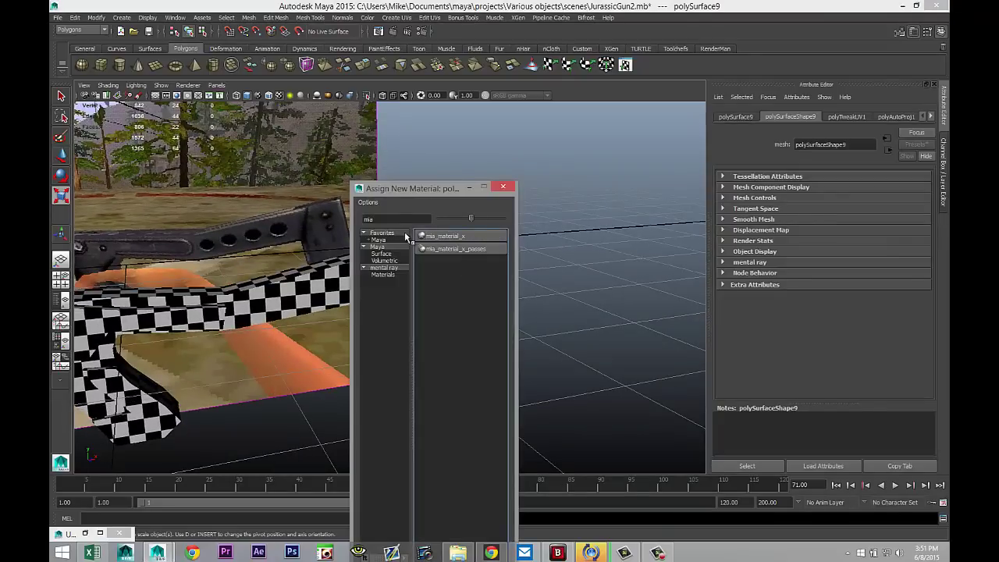
{"action": "double_click", "coordinate": [401, 219]}
{"action": "type", "text": "la"}
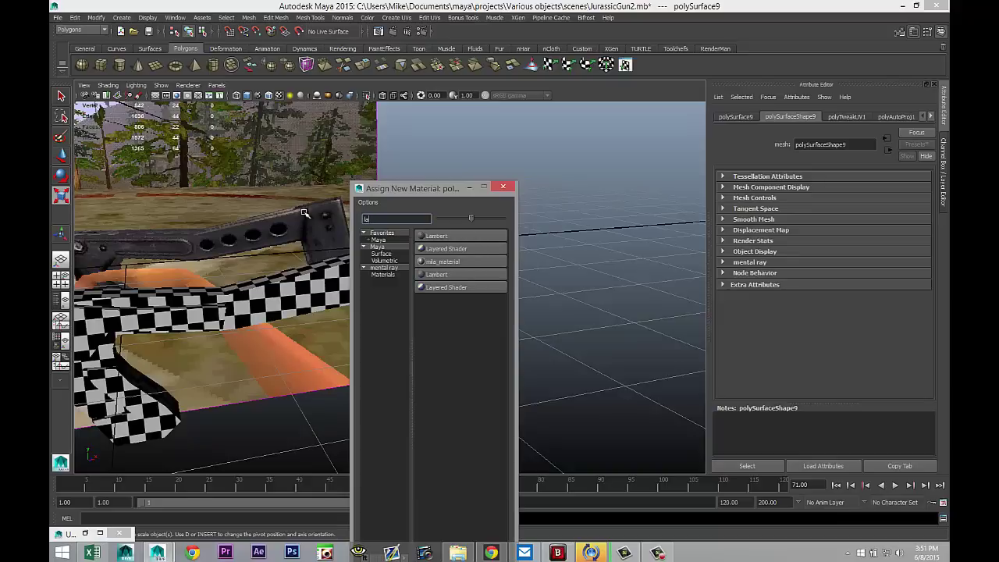
{"action": "left_click", "coordinate": [455, 234]}
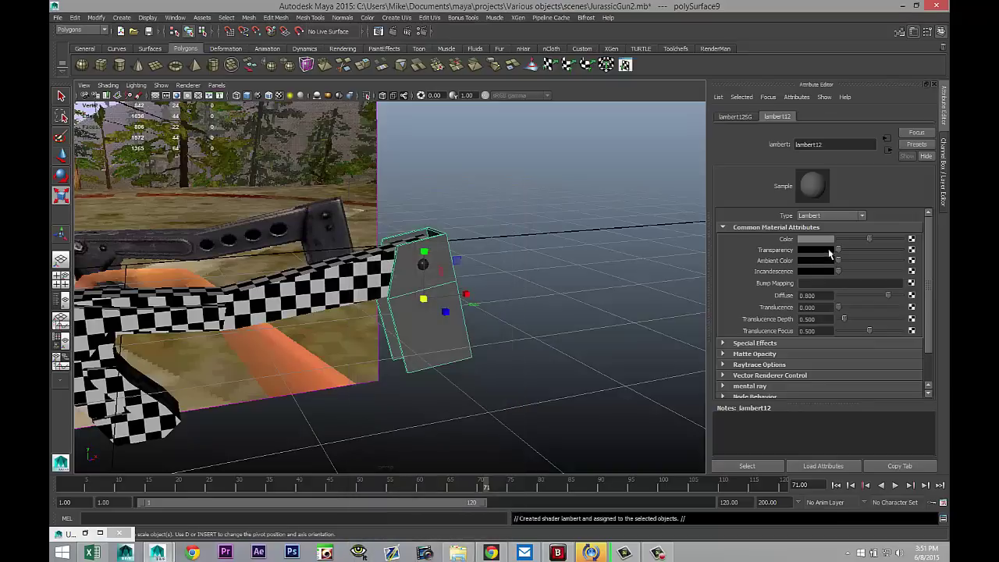
Step: Connect a File texture loading black steel.jpg to the Lambert's colour
{"action": "left_click", "coordinate": [912, 242]}
{"action": "left_click", "coordinate": [391, 220]}
{"action": "type", "text": "che"}
{"action": "key", "text": "Return"}
{"action": "type", "text": "file"}
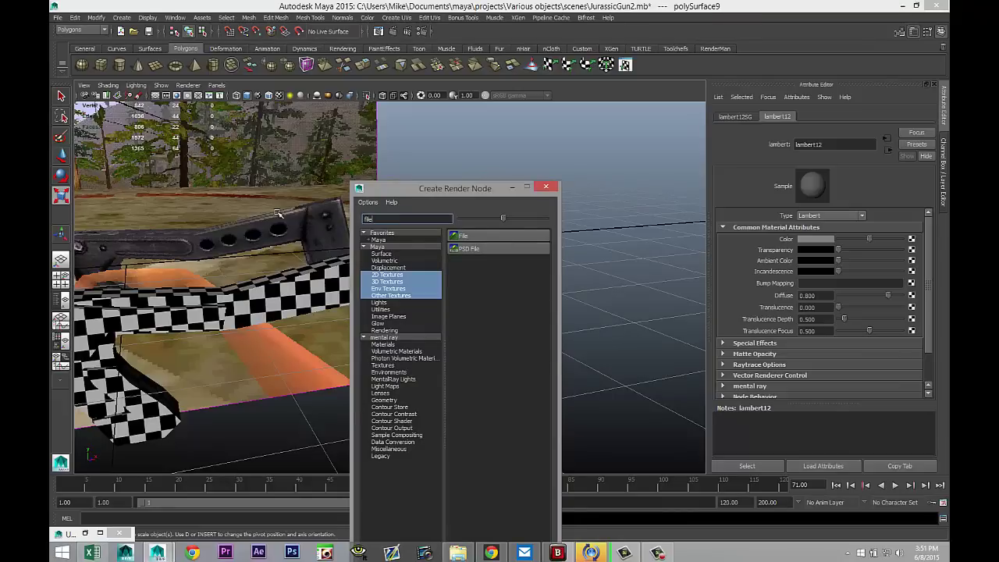
{"action": "left_click", "coordinate": [492, 235]}
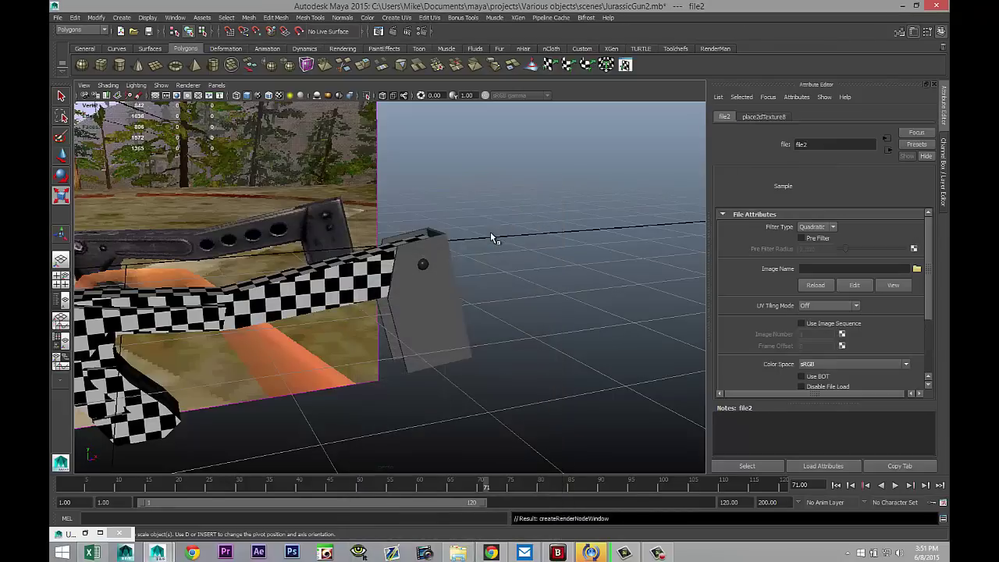
{"action": "left_click", "coordinate": [918, 268]}
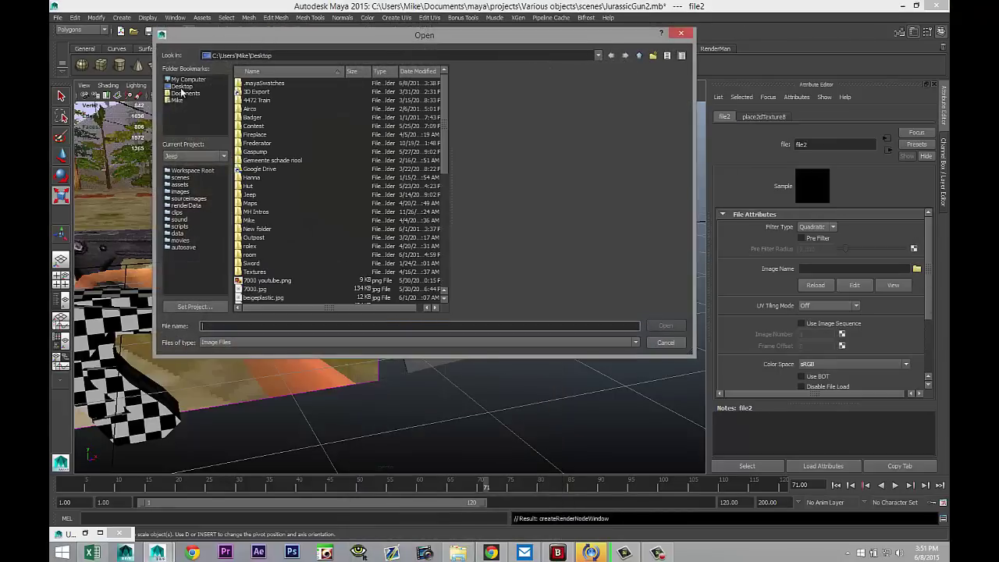
{"action": "scroll", "coordinate": [328, 228], "scroll_direction": "down", "scroll_amount": 2}
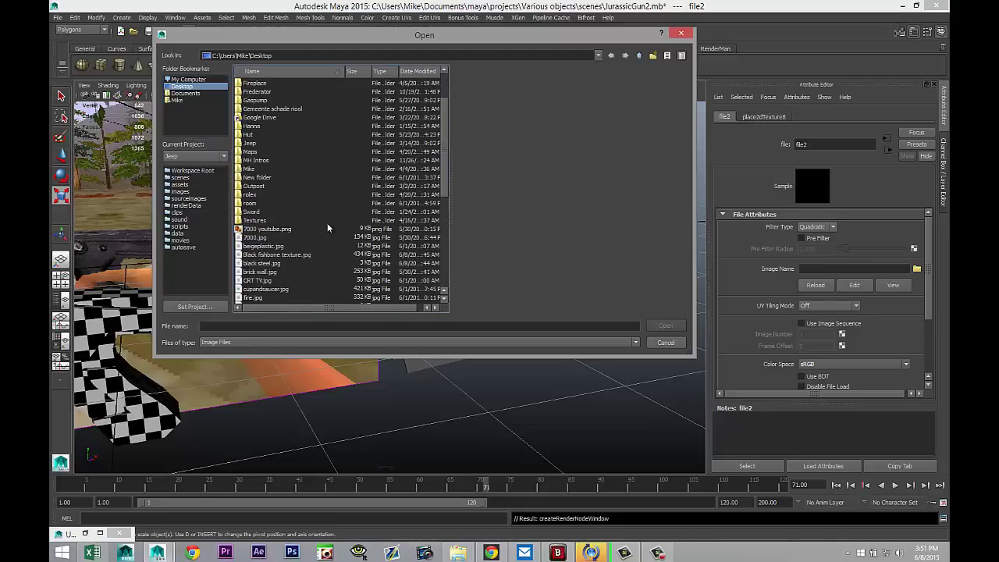
{"action": "left_click", "coordinate": [262, 263]}
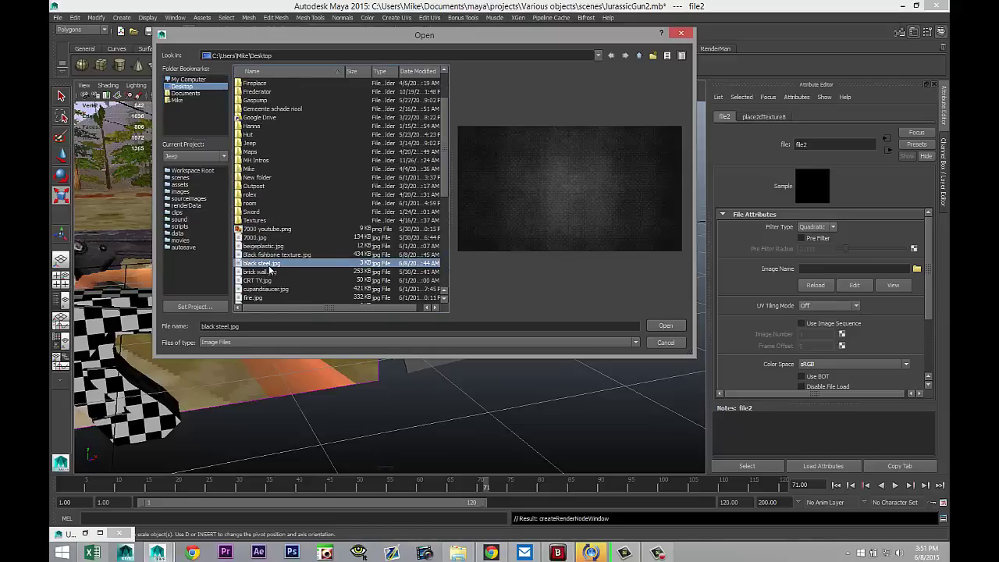
{"action": "left_click", "coordinate": [663, 326]}
{"action": "scroll", "coordinate": [623, 331], "scroll_direction": "up", "scroll_amount": 3}
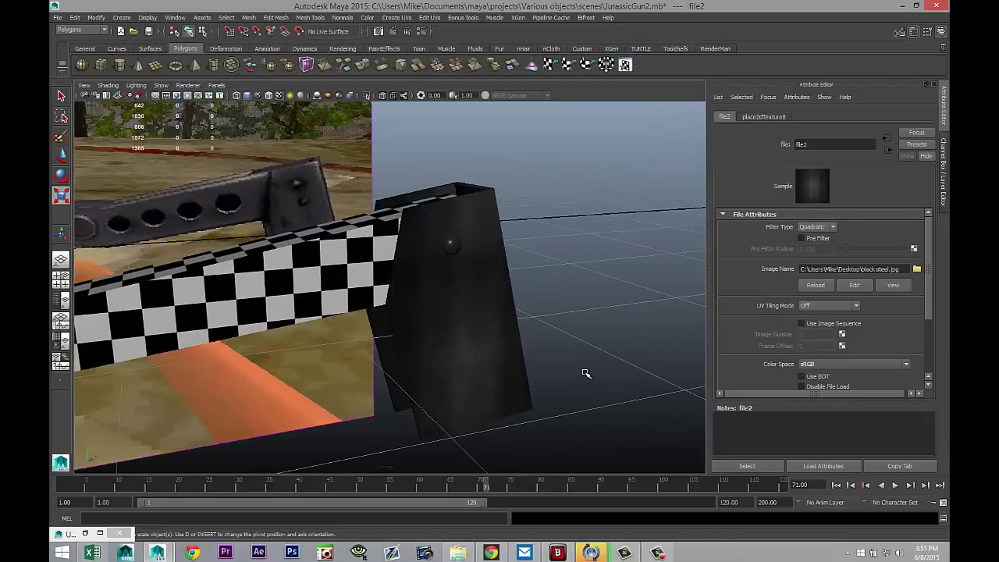
{"action": "mouse_move", "coordinate": [586, 374]}
{"action": "left_mouse_down", "text": "alt"}
{"action": "mouse_move", "coordinate": [575, 350]}
{"action": "mouse_move", "coordinate": [533, 330]}
{"action": "mouse_move", "coordinate": [517, 364]}
{"action": "mouse_move", "coordinate": [533, 416]}
{"action": "mouse_move", "coordinate": [562, 422]}
{"action": "mouse_move", "coordinate": [538, 310]}
{"action": "mouse_move", "coordinate": [546, 295]}
{"action": "mouse_move", "coordinate": [580, 373]}
{"action": "left_mouse_up", "text": "alt"}
{"action": "left_click_drag", "start_coordinate": [480, 395], "coordinate": [364, 385], "text": "alt"}
{"action": "middle_click_drag", "start_coordinate": [364, 386], "coordinate": [474, 395], "text": "alt"}
{"action": "left_click_drag", "start_coordinate": [475, 395], "coordinate": [516, 394], "text": "alt"}
{"action": "key", "text": "r"}
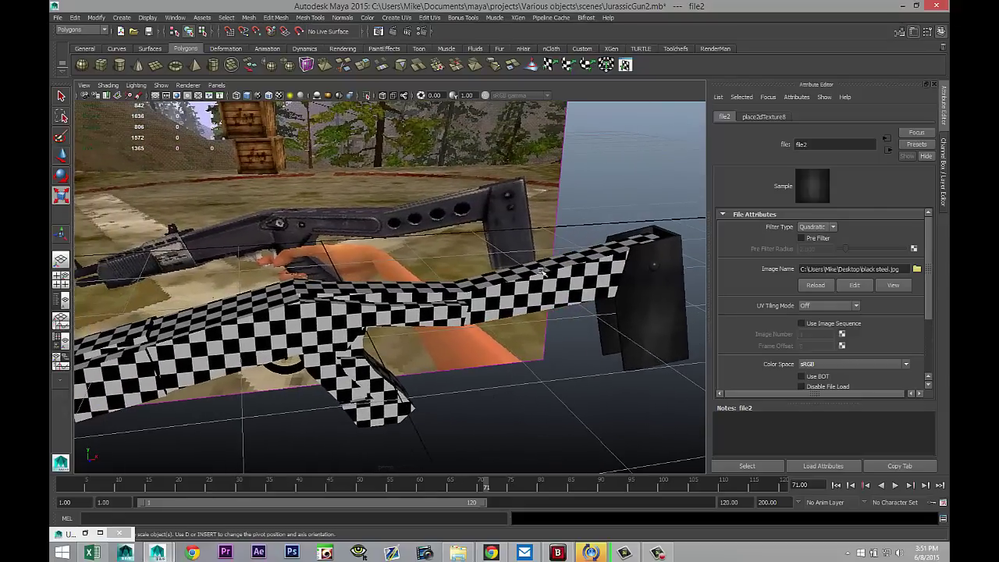
{"action": "left_click", "coordinate": [539, 291]}
{"action": "left_click_drag", "start_coordinate": [532, 346], "coordinate": [316, 366], "text": "alt"}
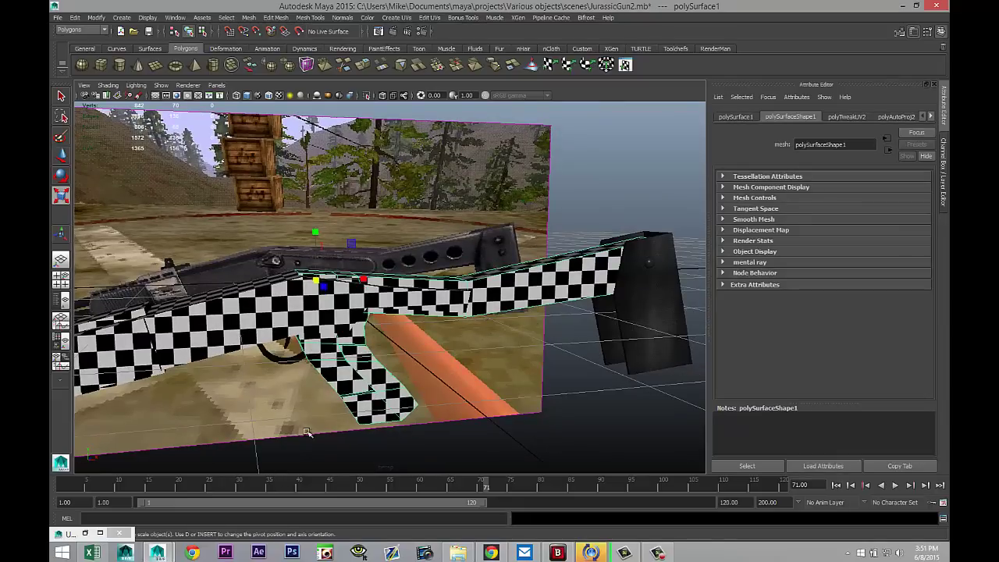
{"action": "middle_click_drag", "start_coordinate": [523, 364], "coordinate": [453, 406], "text": "alt"}
{"action": "key", "text": "f"}
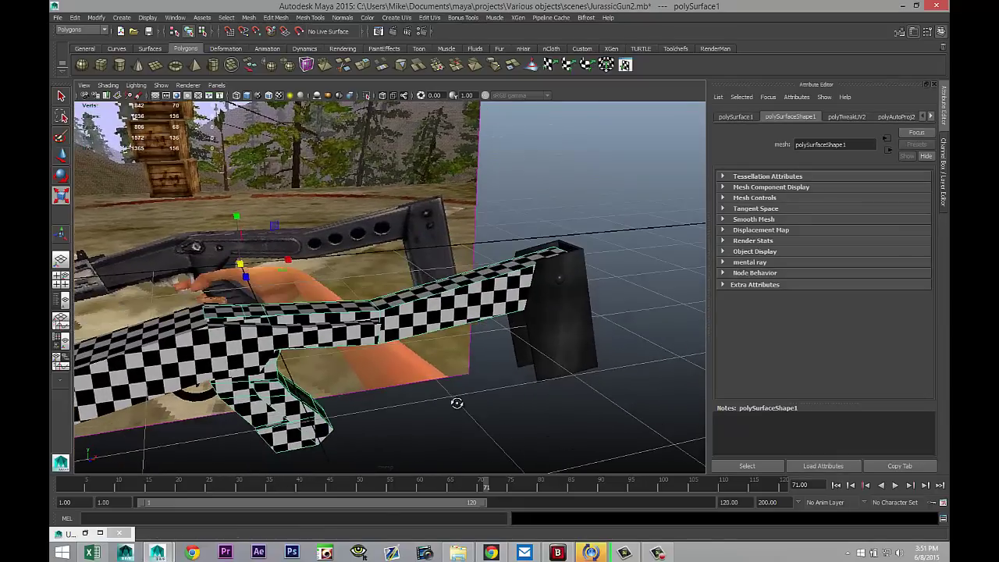
{"action": "right_click_drag", "start_coordinate": [459, 292], "coordinate": [535, 535]}
{"action": "mouse_move", "coordinate": [486, 406]}
{"action": "left_mouse_down", "text": "alt"}
{"action": "mouse_move", "coordinate": [469, 375]}
{"action": "mouse_move", "coordinate": [475, 393]}
{"action": "left_mouse_up", "text": "alt"}
{"action": "right_click_drag", "start_coordinate": [475, 393], "coordinate": [497, 388], "text": "alt"}
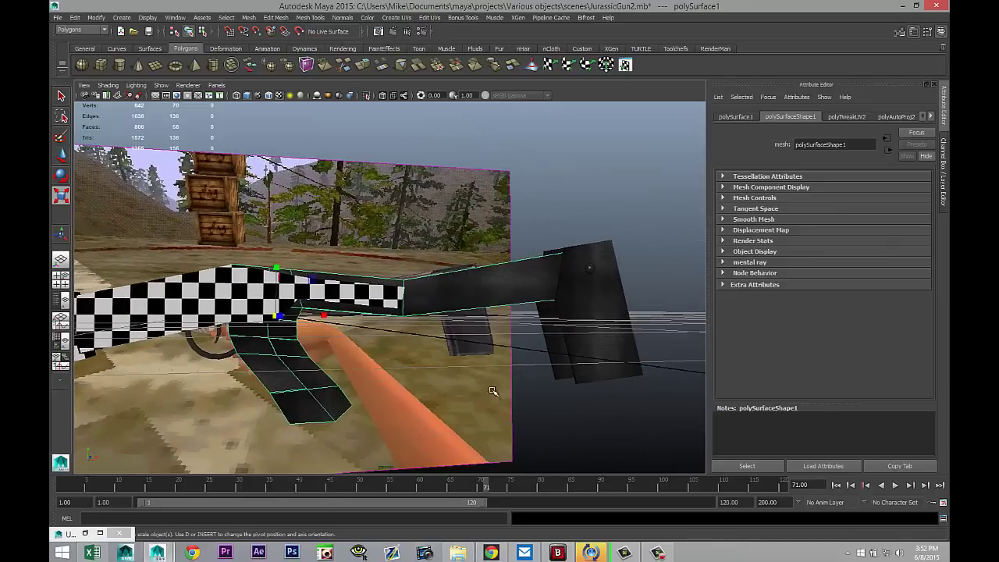
{"action": "left_click", "coordinate": [480, 394]}
{"action": "left_click_drag", "start_coordinate": [480, 395], "coordinate": [548, 339], "text": "alt"}
{"action": "left_click", "coordinate": [466, 358]}
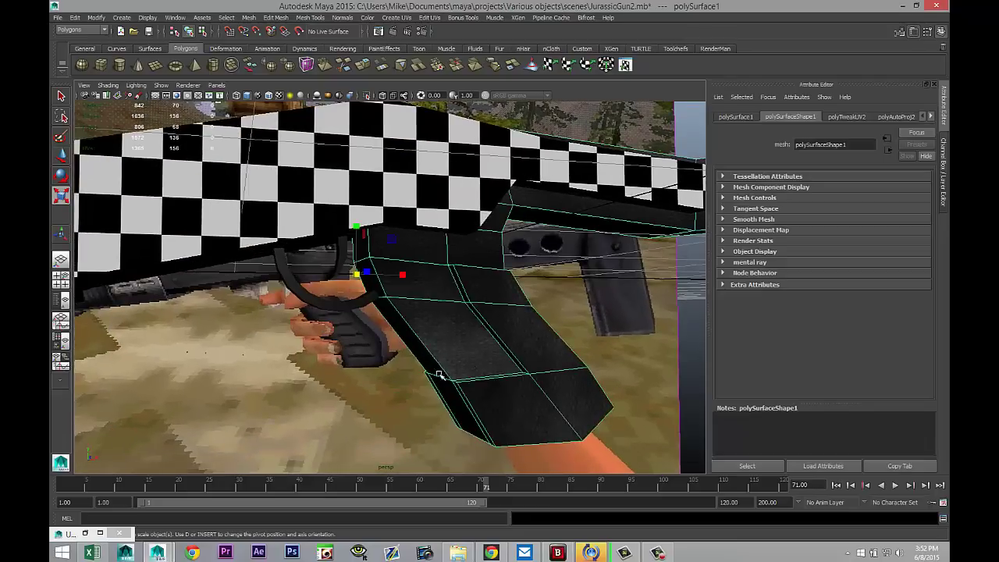
{"action": "left_click_drag", "start_coordinate": [341, 350], "coordinate": [532, 309], "text": "alt"}
{"action": "right_click_drag", "start_coordinate": [531, 310], "coordinate": [533, 332]}
Step: Select the grip's top, lower, side and lower-left faces
{"action": "left_click", "coordinate": [523, 312]}
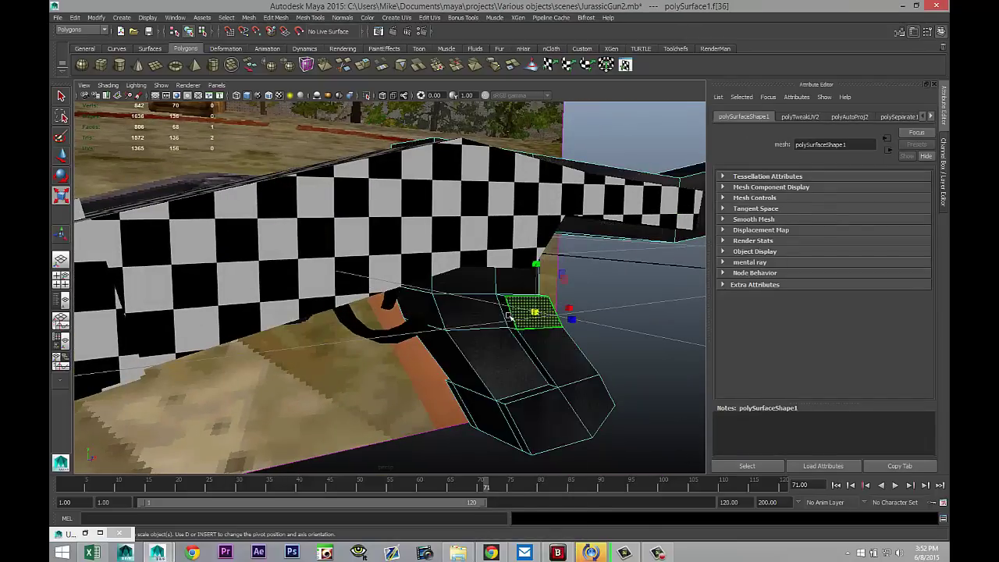
{"action": "left_click", "coordinate": [545, 347], "text": "shift"}
{"action": "left_click", "coordinate": [573, 405], "text": "shift"}
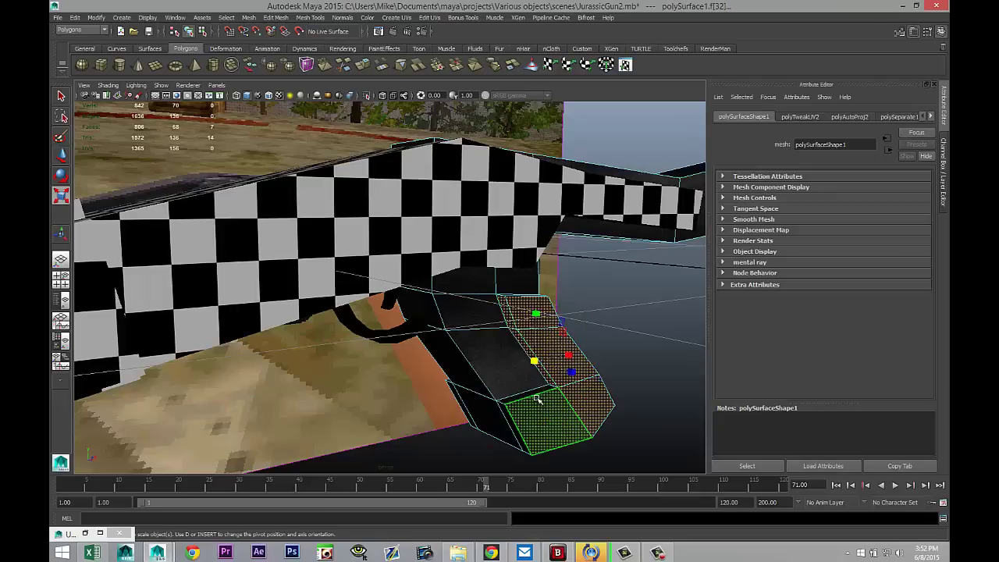
{"action": "left_click", "coordinate": [498, 423], "text": "shift"}
{"action": "left_click_drag", "start_coordinate": [405, 415], "coordinate": [515, 411], "text": "alt"}
{"action": "left_click", "coordinate": [418, 350], "text": "shift"}
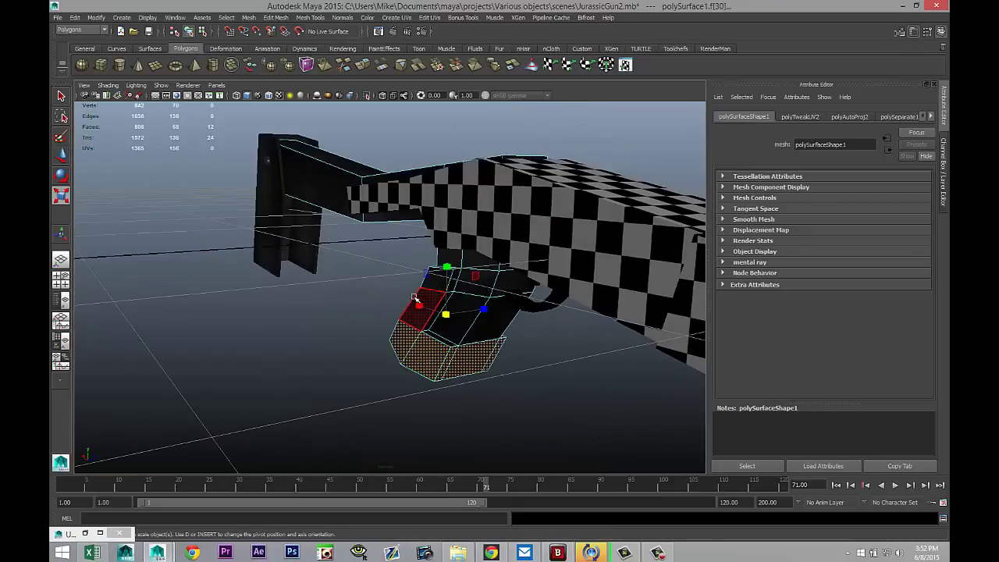
{"action": "left_click", "coordinate": [425, 297], "text": "shift"}
{"action": "left_click", "coordinate": [438, 280], "text": "shift"}
{"action": "left_click_drag", "start_coordinate": [467, 328], "coordinate": [469, 313], "text": "alt"}
{"action": "left_click", "coordinate": [470, 307], "text": "shift"}
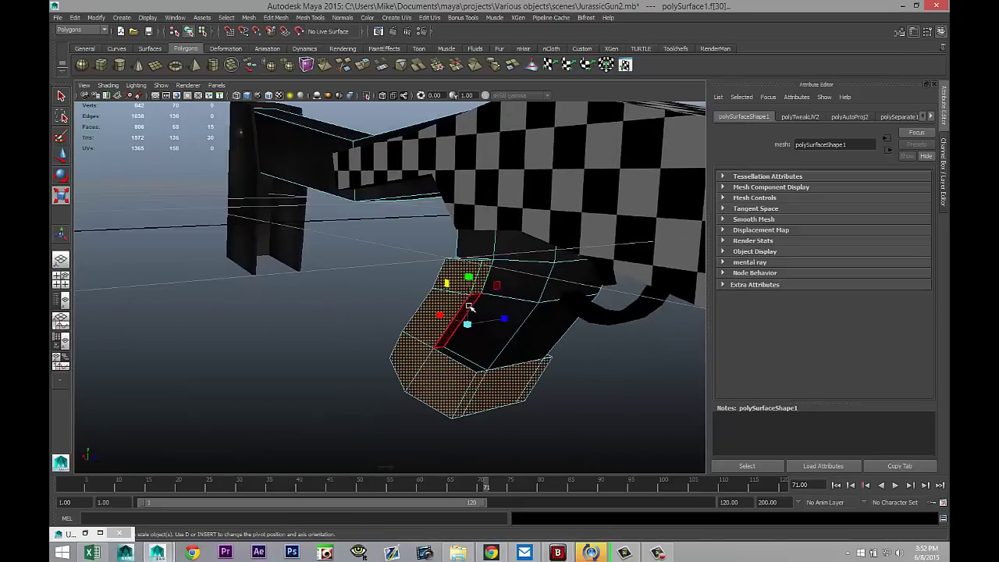
{"action": "left_click", "coordinate": [469, 310], "text": "shift"}
{"action": "left_click", "coordinate": [462, 355], "text": "shift"}
Step: Orbit to the grip's other side and add its faces to the selection
{"action": "left_click_drag", "start_coordinate": [410, 374], "coordinate": [467, 391], "text": "alt"}
{"action": "left_click_drag", "start_coordinate": [299, 231], "coordinate": [297, 356], "text": "alt"}
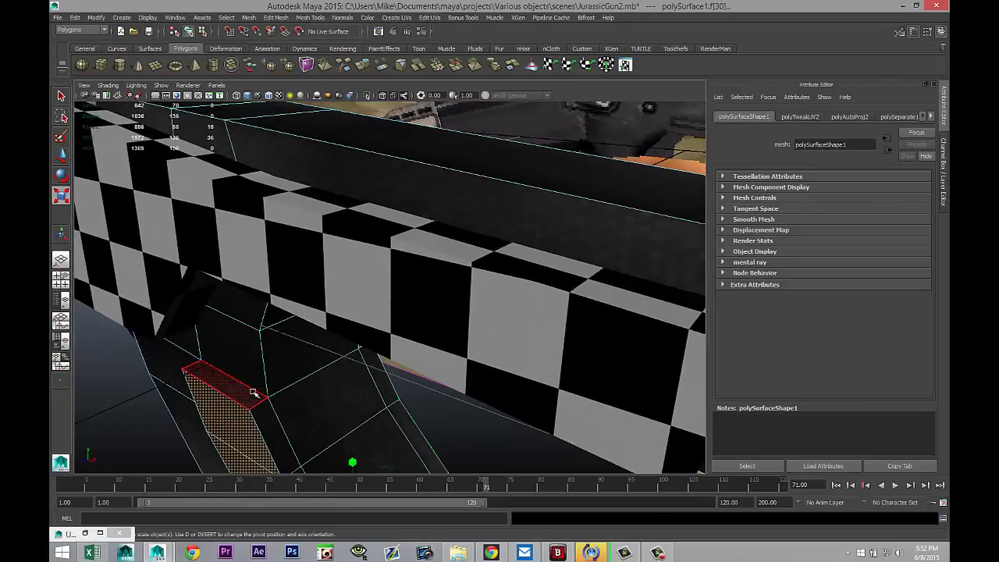
{"action": "left_click", "coordinate": [320, 398], "text": "shift"}
{"action": "left_click_drag", "start_coordinate": [320, 398], "coordinate": [314, 268], "text": "alt"}
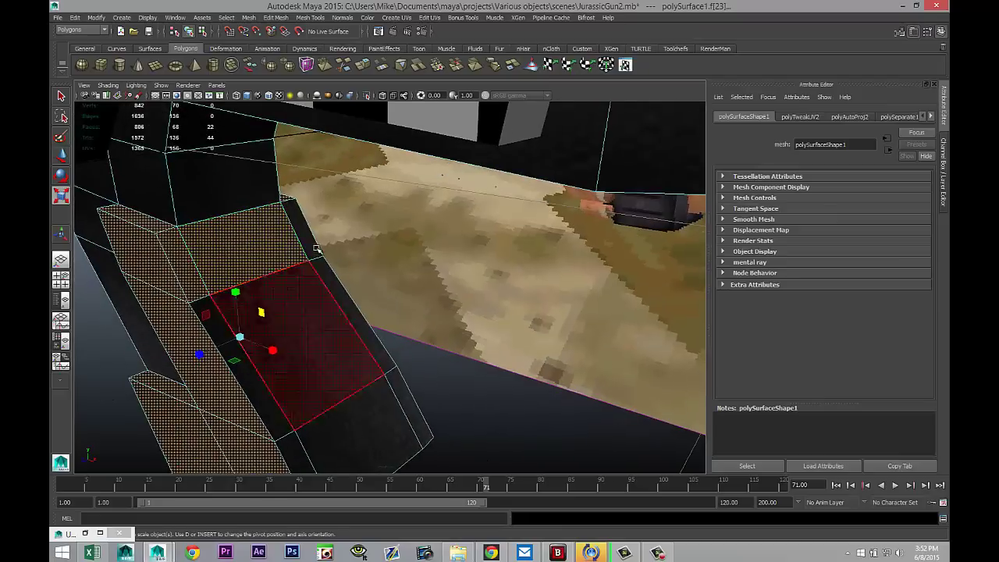
{"action": "left_click", "coordinate": [313, 244], "text": "shift"}
{"action": "left_click", "coordinate": [292, 332], "text": "shift"}
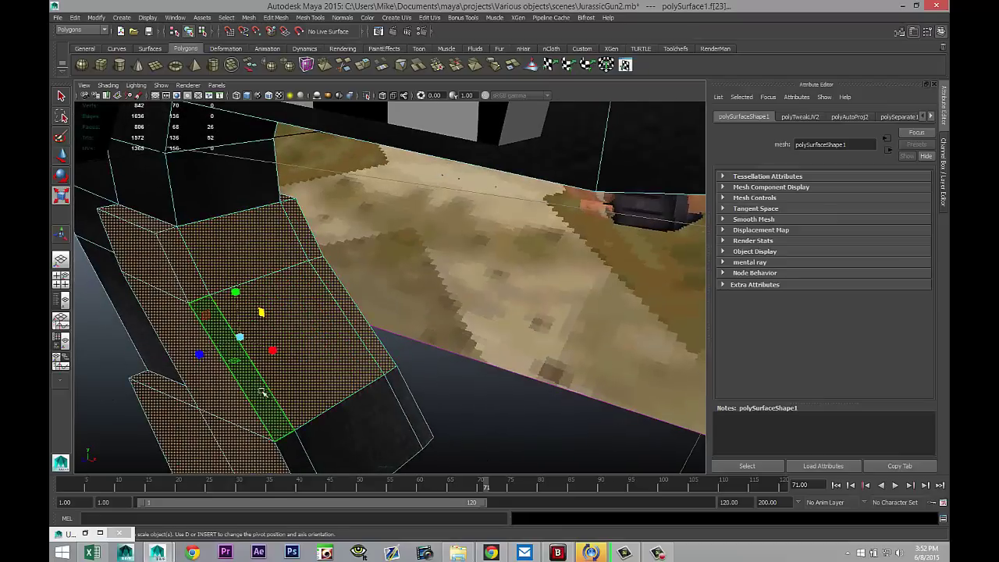
{"action": "left_click", "coordinate": [288, 445], "text": "shift"}
{"action": "left_click", "coordinate": [350, 419], "text": "shift"}
{"action": "left_click", "coordinate": [401, 401], "text": "shift"}
{"action": "left_click_drag", "start_coordinate": [504, 375], "coordinate": [458, 335], "text": "alt"}
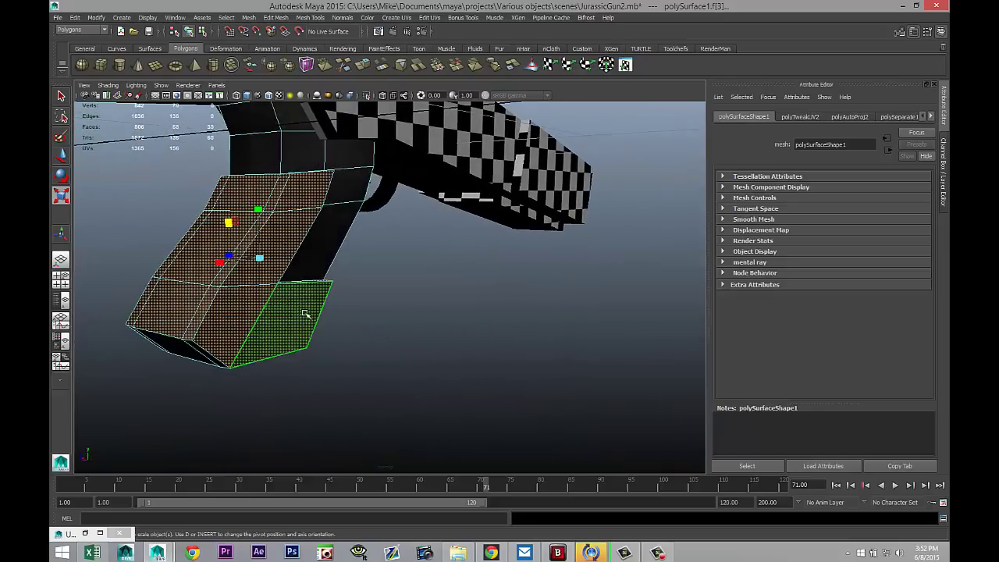
{"action": "left_click_drag", "start_coordinate": [422, 303], "coordinate": [244, 372], "text": "alt"}
Step: Add the side and bottom grip faces, check the selection, and open Assign New Material
{"action": "left_click", "coordinate": [212, 356], "text": "shift"}
{"action": "left_click", "coordinate": [125, 361], "text": "shift"}
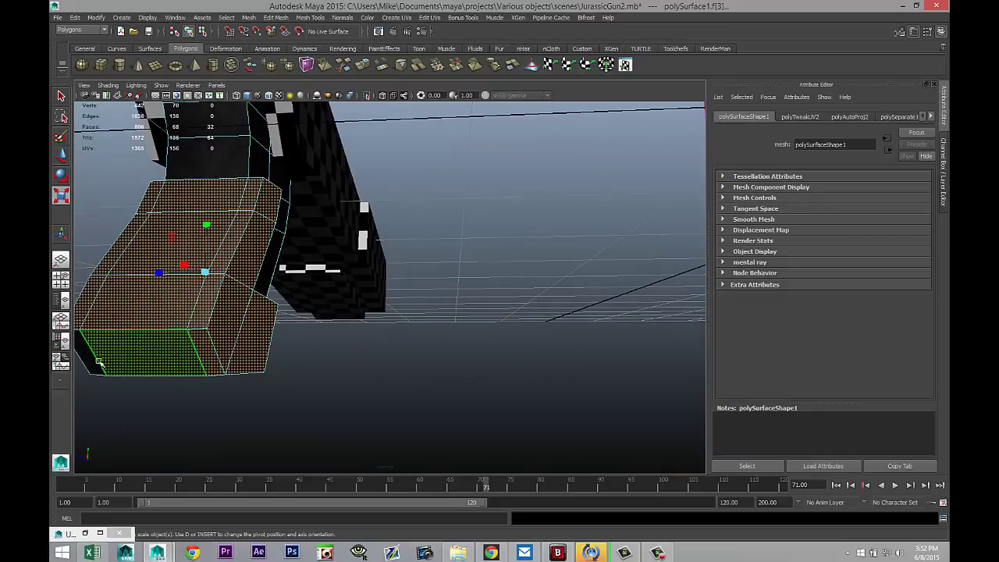
{"action": "left_click_drag", "start_coordinate": [249, 372], "coordinate": [345, 302], "text": "alt"}
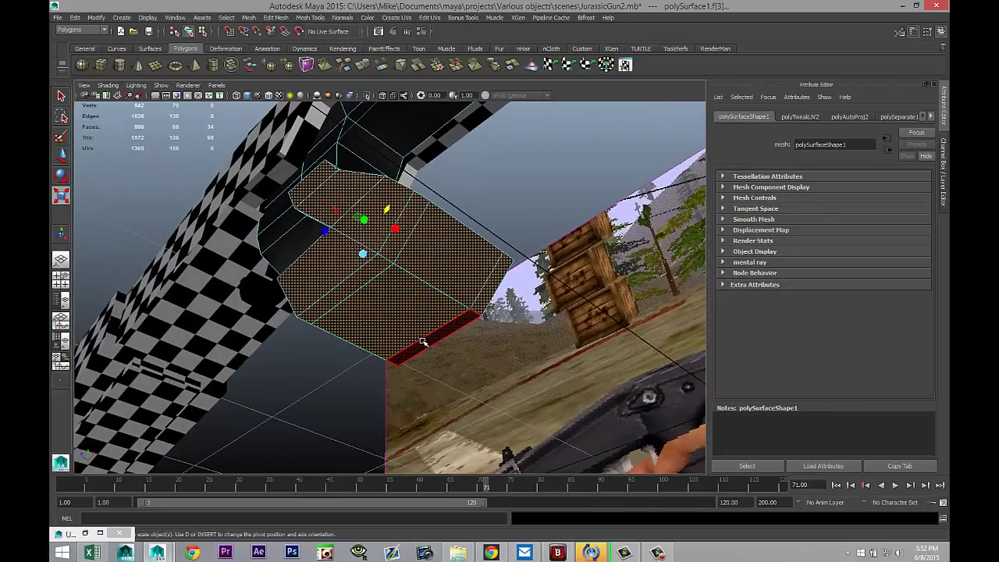
{"action": "left_click_drag", "start_coordinate": [420, 342], "coordinate": [353, 381], "text": "alt"}
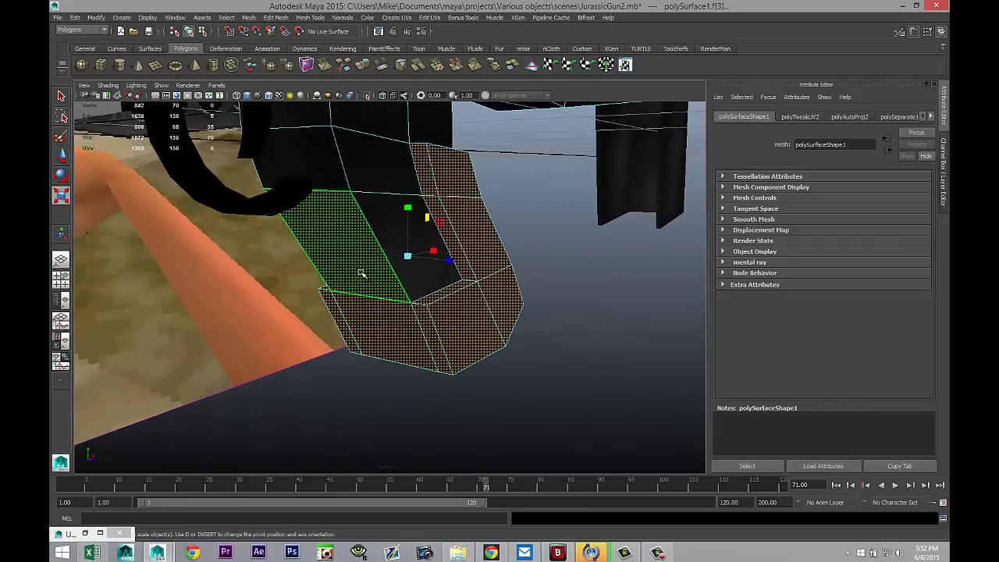
{"action": "left_click_drag", "start_coordinate": [272, 365], "coordinate": [244, 373], "text": "alt"}
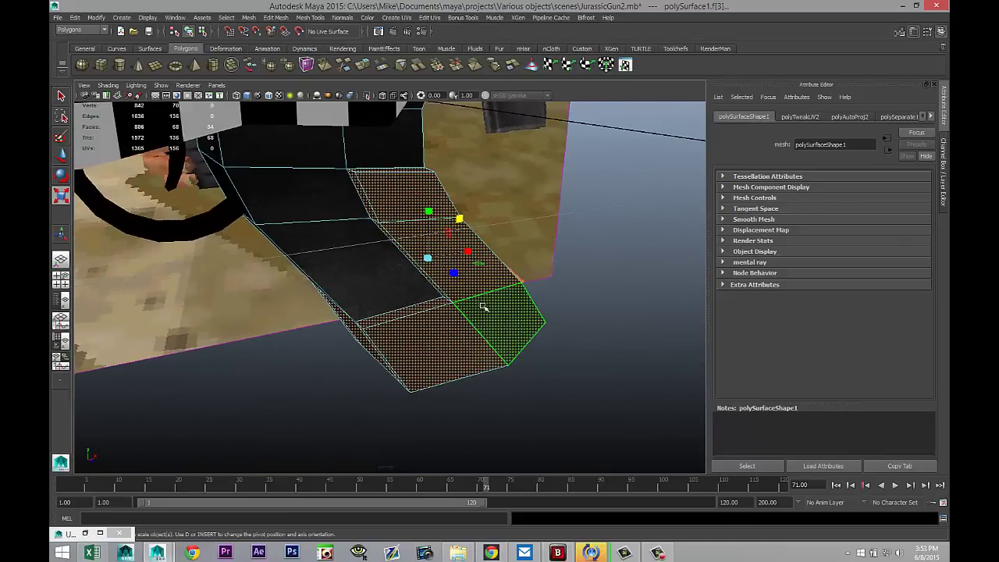
{"action": "right_click_drag", "start_coordinate": [483, 306], "coordinate": [484, 514]}
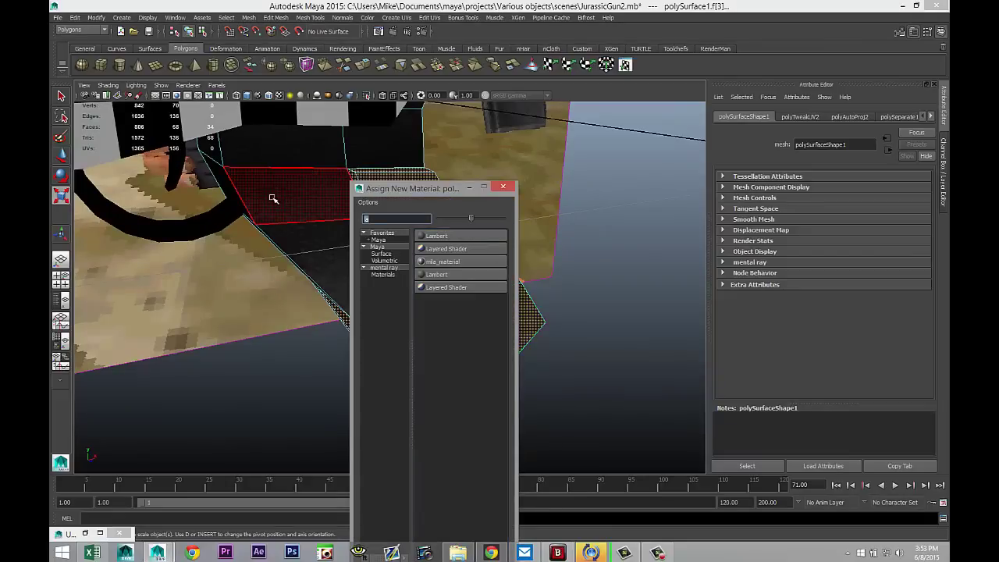
Step: Assign the grip faces a mia_material_x replaced with the Rubber preset, then deselect
{"action": "type", "text": "mia"}
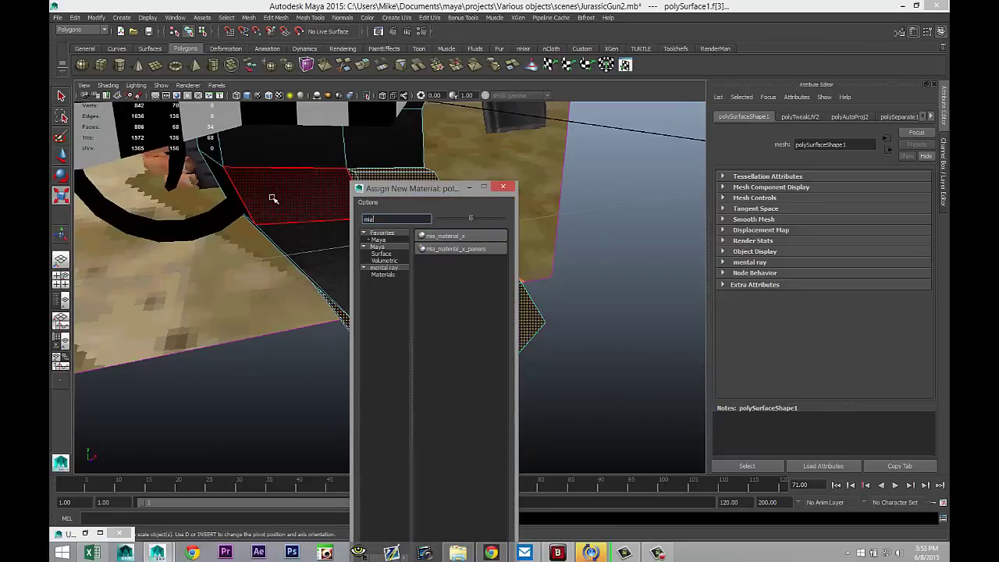
{"action": "left_click", "coordinate": [473, 237]}
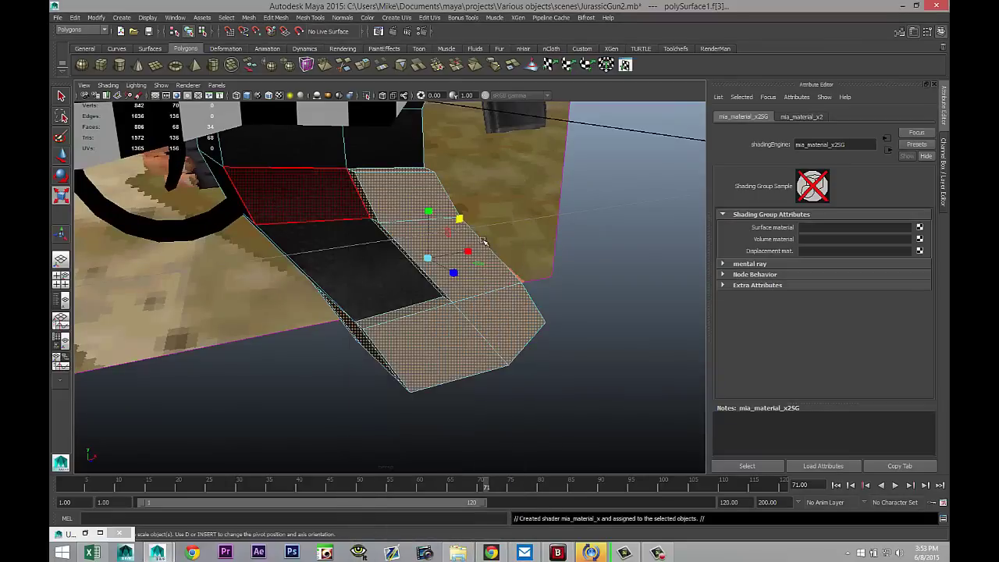
{"action": "left_click", "coordinate": [814, 118]}
{"action": "left_click", "coordinate": [915, 145]}
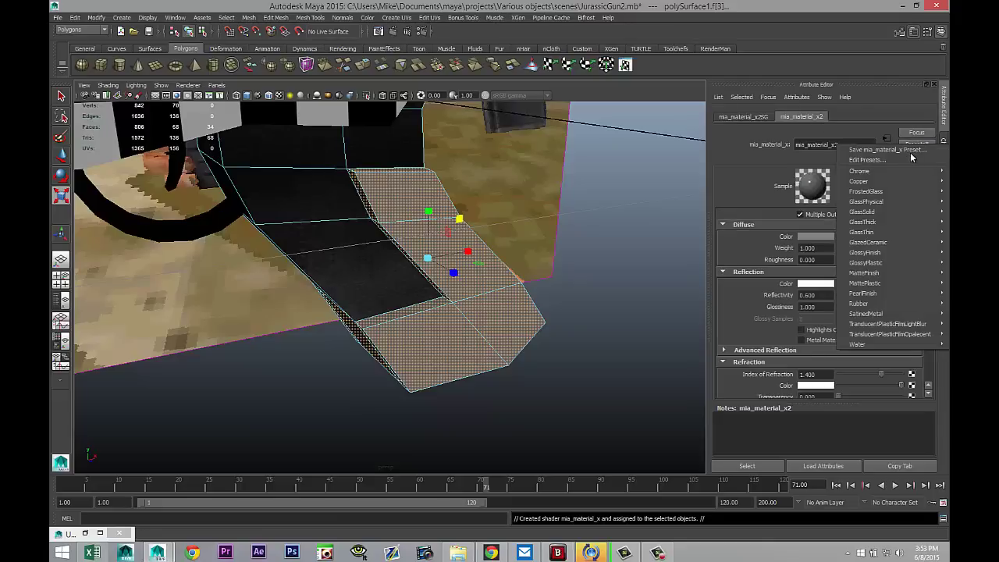
{"action": "mouse_move", "coordinate": [871, 305]}
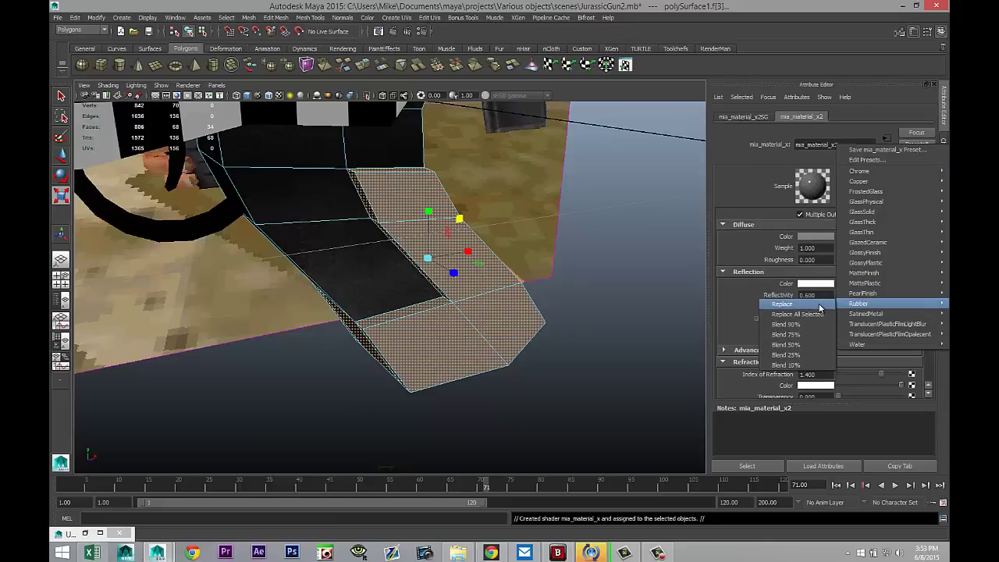
{"action": "left_click", "coordinate": [819, 306]}
{"action": "left_click", "coordinate": [543, 391]}
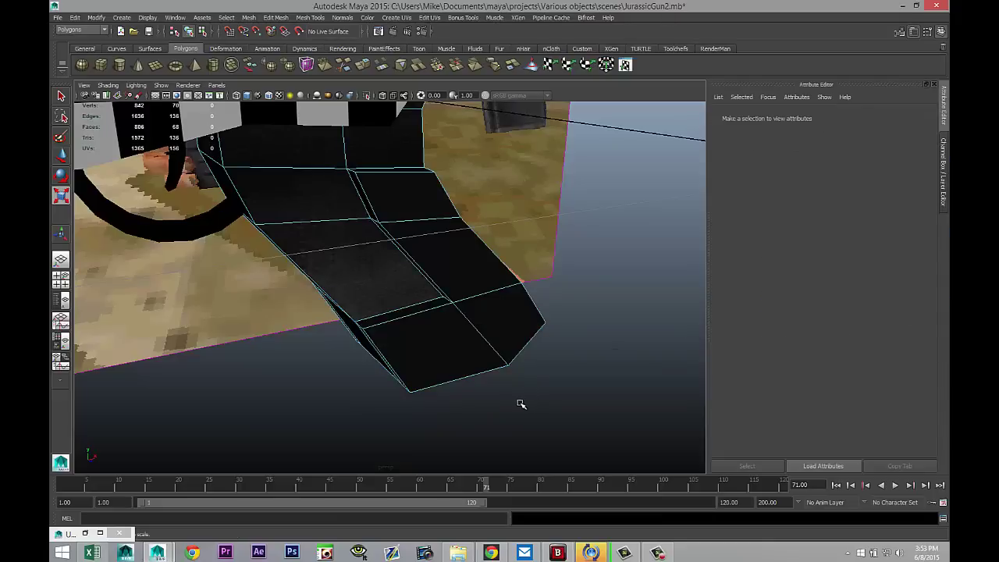
{"action": "scroll", "coordinate": [521, 404], "scroll_direction": "up", "scroll_amount": 3}
{"action": "left_click", "coordinate": [475, 405]}
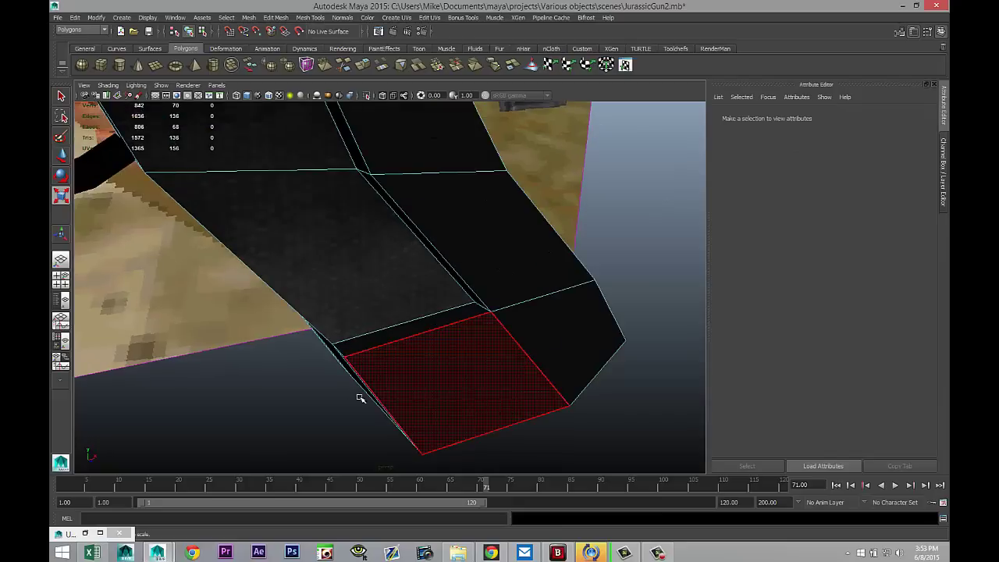
Step: Inspect the dark top and grip mesh to find its lambert12 material
{"action": "left_click_drag", "start_coordinate": [360, 398], "coordinate": [529, 355], "text": "alt"}
{"action": "left_click", "coordinate": [616, 376]}
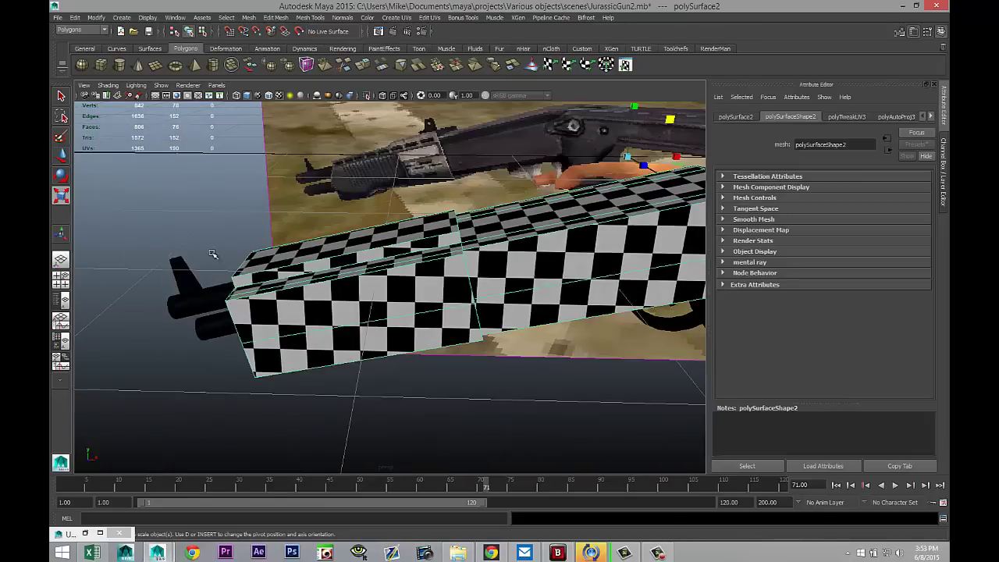
{"action": "left_click_drag", "start_coordinate": [515, 403], "coordinate": [428, 341], "text": "alt"}
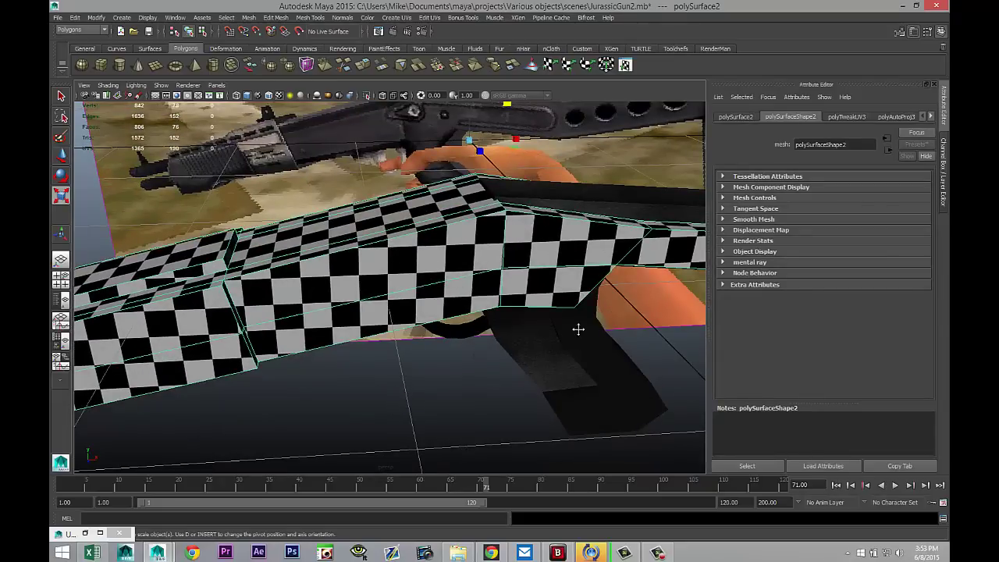
{"action": "right_click_drag", "start_coordinate": [579, 329], "coordinate": [377, 370], "text": "alt"}
{"action": "left_click_drag", "start_coordinate": [362, 390], "coordinate": [154, 344], "text": "alt"}
{"action": "left_click_drag", "start_coordinate": [252, 357], "coordinate": [320, 291], "text": "alt"}
{"action": "left_click", "coordinate": [556, 239]}
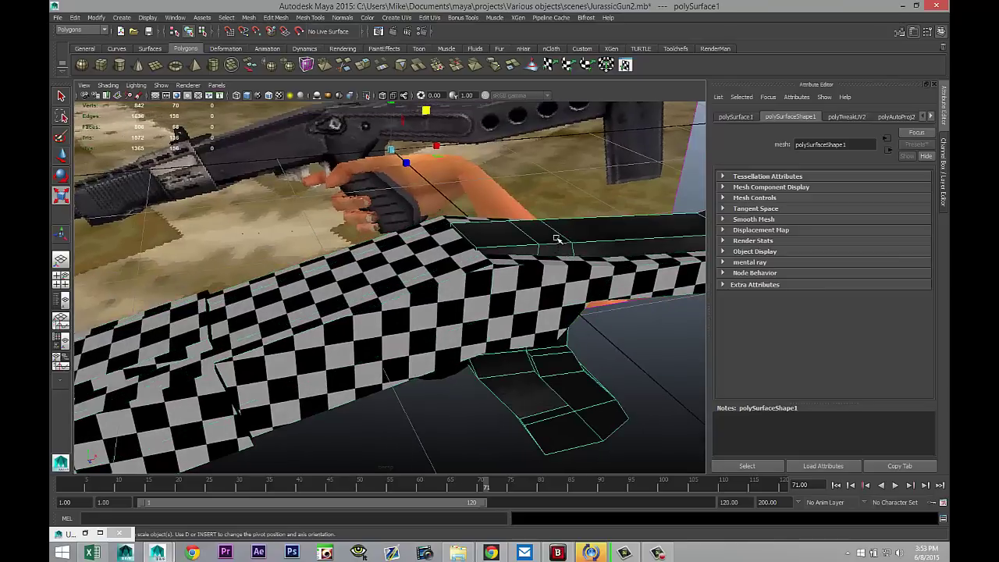
{"action": "left_click", "coordinate": [933, 117]}
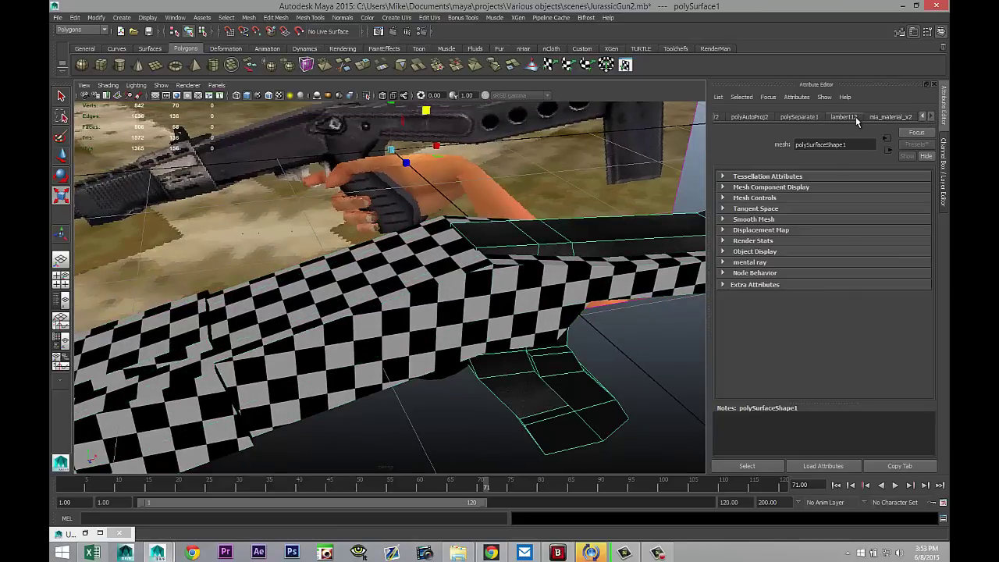
{"action": "left_click", "coordinate": [846, 117]}
{"action": "right_click_drag", "start_coordinate": [460, 347], "coordinate": [417, 357], "text": "alt"}
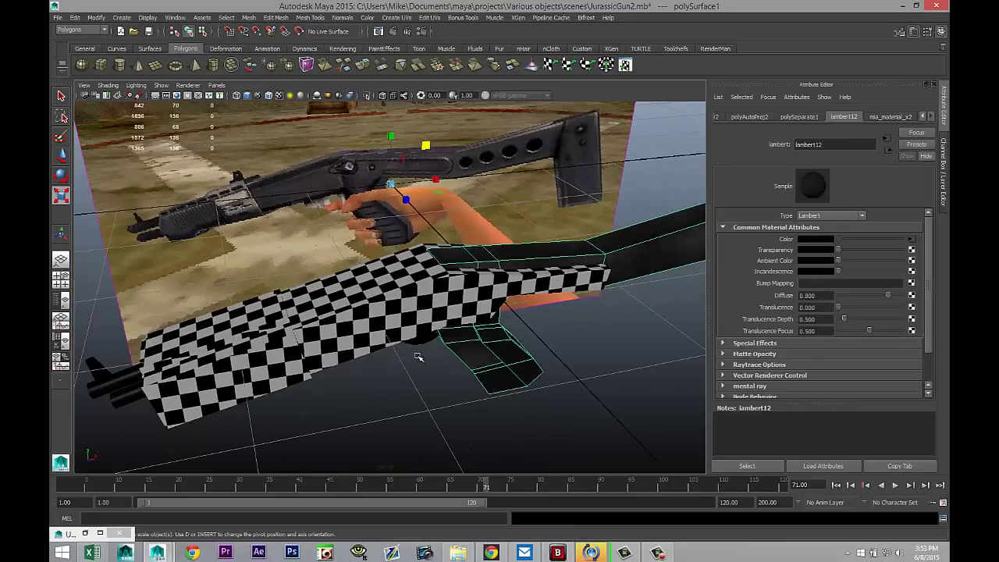
Step: Assign the existing lambert12 material to the checkered stock and deselect it
{"action": "left_click", "coordinate": [328, 321]}
{"action": "right_click_drag", "start_coordinate": [333, 319], "coordinate": [399, 526]}
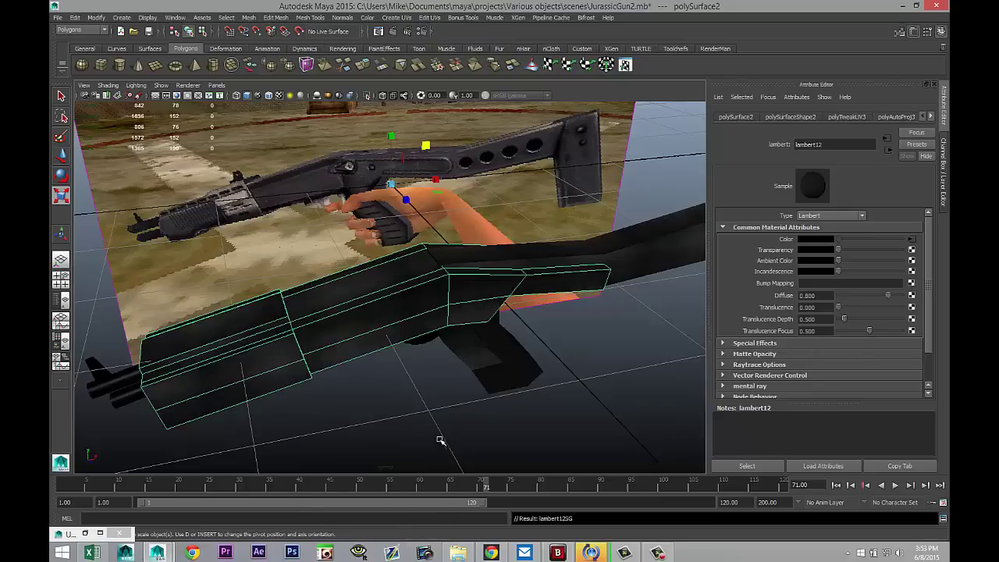
{"action": "left_click", "coordinate": [396, 421]}
{"action": "scroll", "coordinate": [386, 423], "scroll_direction": "up", "scroll_amount": 3}
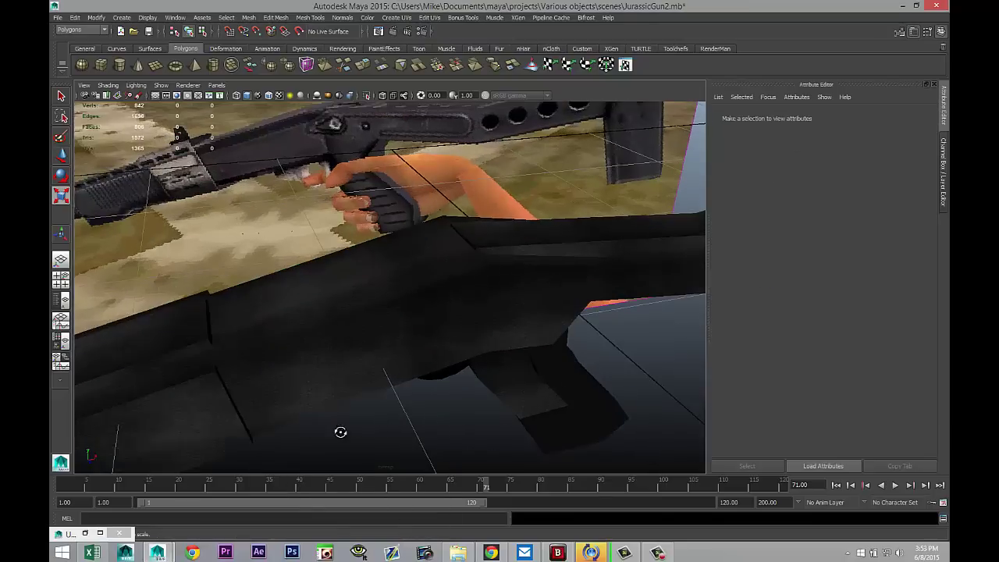
{"action": "left_click_drag", "start_coordinate": [340, 431], "coordinate": [469, 378], "text": "alt"}
Step: Select the box part's side, bottom, top and front faces near the muzzle
{"action": "left_click", "coordinate": [462, 304]}
{"action": "right_click_drag", "start_coordinate": [421, 357], "coordinate": [464, 319]}
{"action": "left_click", "coordinate": [430, 389]}
{"action": "left_click_drag", "start_coordinate": [435, 412], "coordinate": [343, 456]}
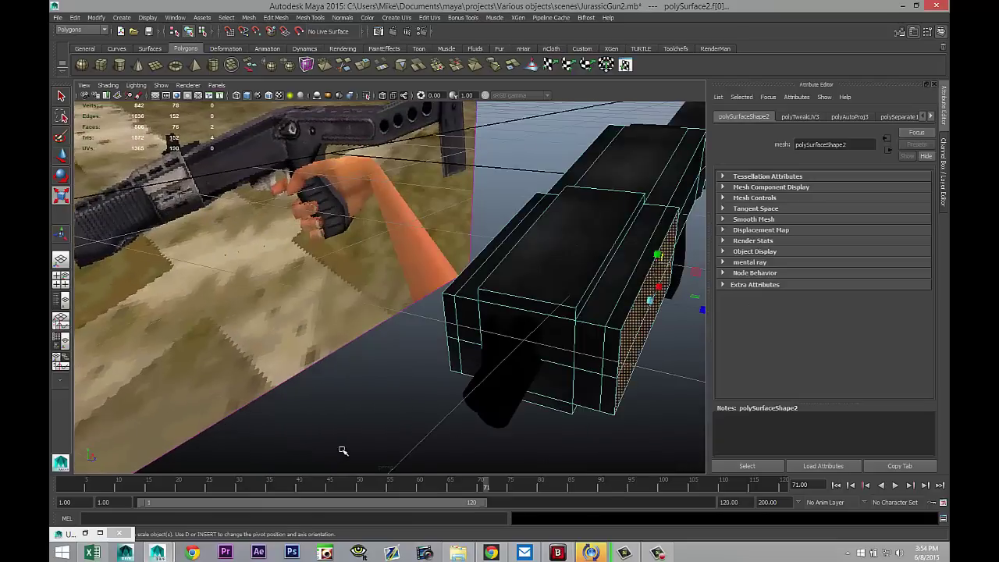
{"action": "left_click", "coordinate": [547, 283], "text": "shift"}
{"action": "left_click_drag", "start_coordinate": [295, 350], "coordinate": [553, 263], "text": "alt"}
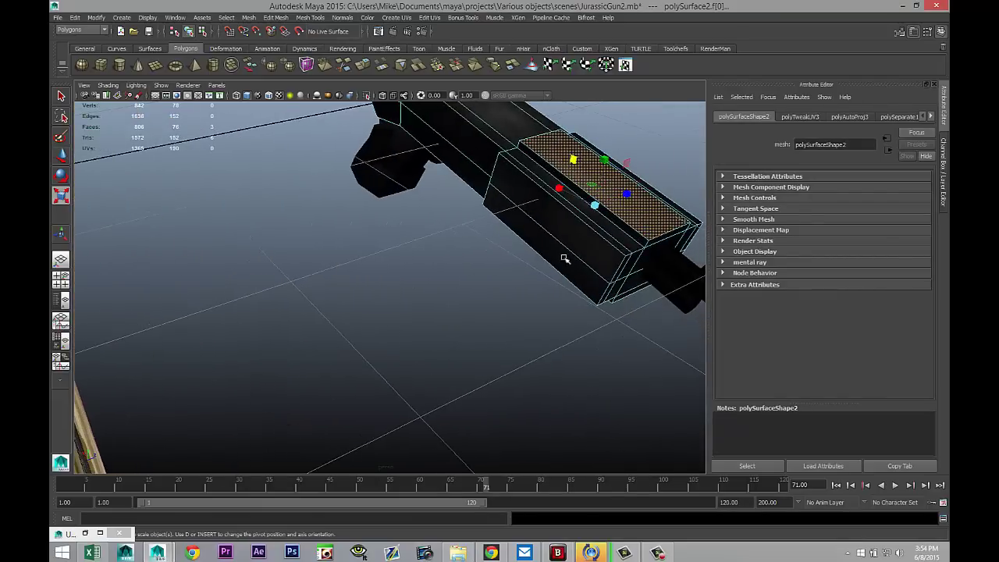
{"action": "left_click", "coordinate": [553, 263], "text": "shift"}
{"action": "left_click_drag", "start_coordinate": [524, 330], "coordinate": [547, 272], "text": "alt"}
{"action": "left_click", "coordinate": [580, 264], "text": "shift"}
{"action": "left_click_drag", "start_coordinate": [623, 310], "coordinate": [533, 386], "text": "alt"}
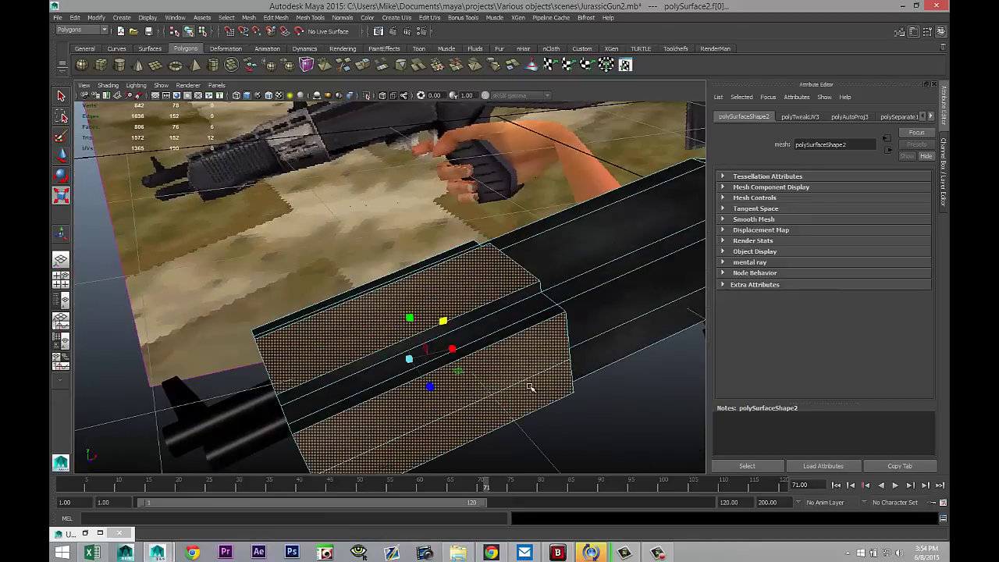
Step: Assign the selected faces a new Lambert material and begin mapping its colour
{"action": "right_click_drag", "start_coordinate": [474, 266], "coordinate": [468, 472]}
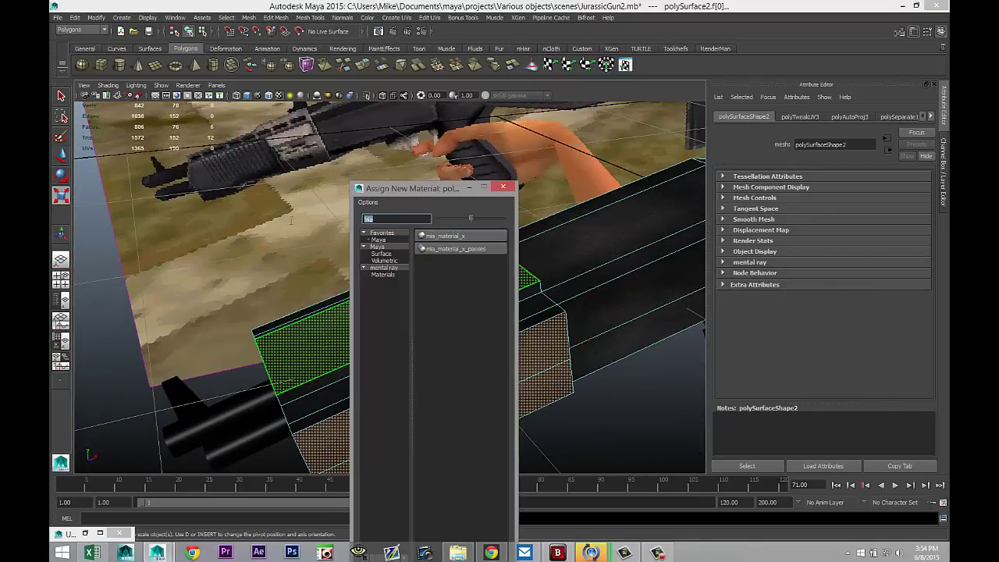
{"action": "key", "text": "BackSpace"}
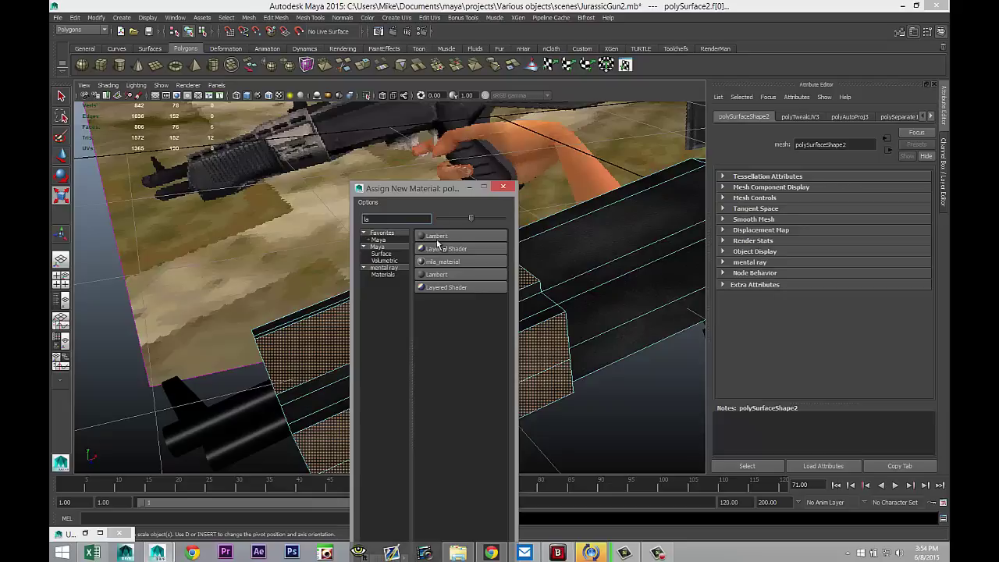
{"action": "left_click", "coordinate": [434, 236]}
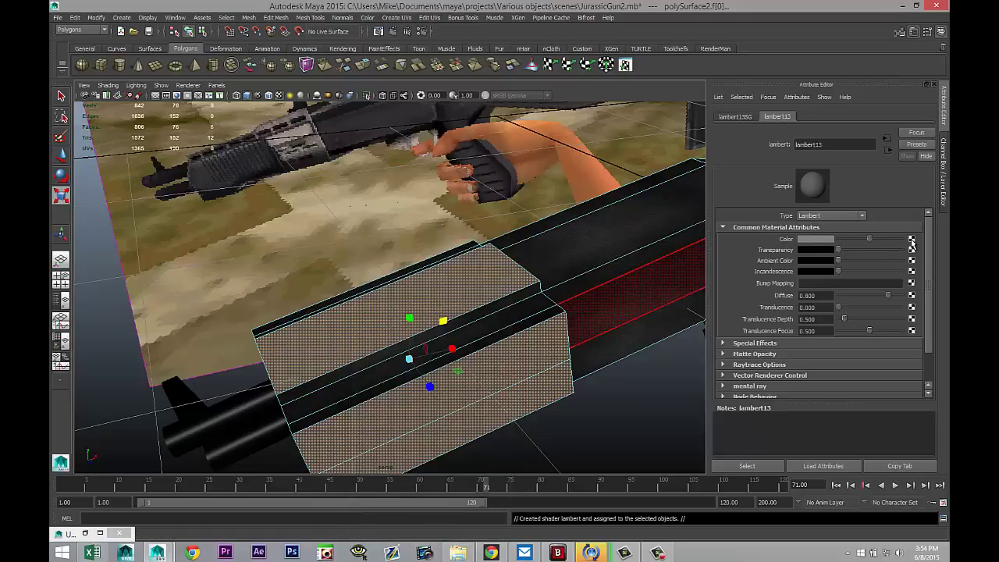
{"action": "left_click", "coordinate": [911, 239]}
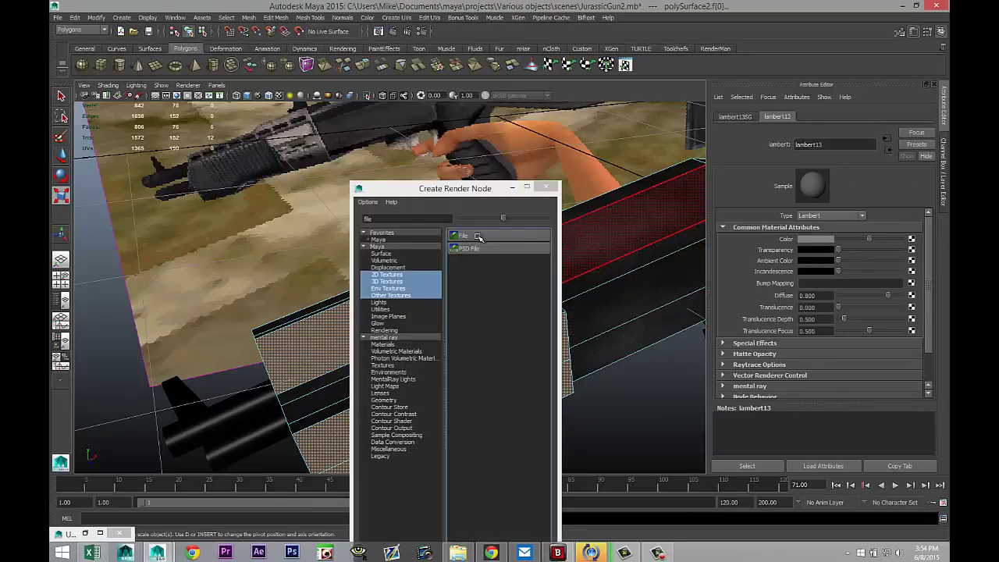
Step: Load Black fishbone texture.jpg as a File texture for the Lambert's colour
{"action": "left_click", "coordinate": [478, 241]}
{"action": "left_click", "coordinate": [918, 269]}
{"action": "scroll", "coordinate": [281, 252], "scroll_direction": "down", "scroll_amount": 3}
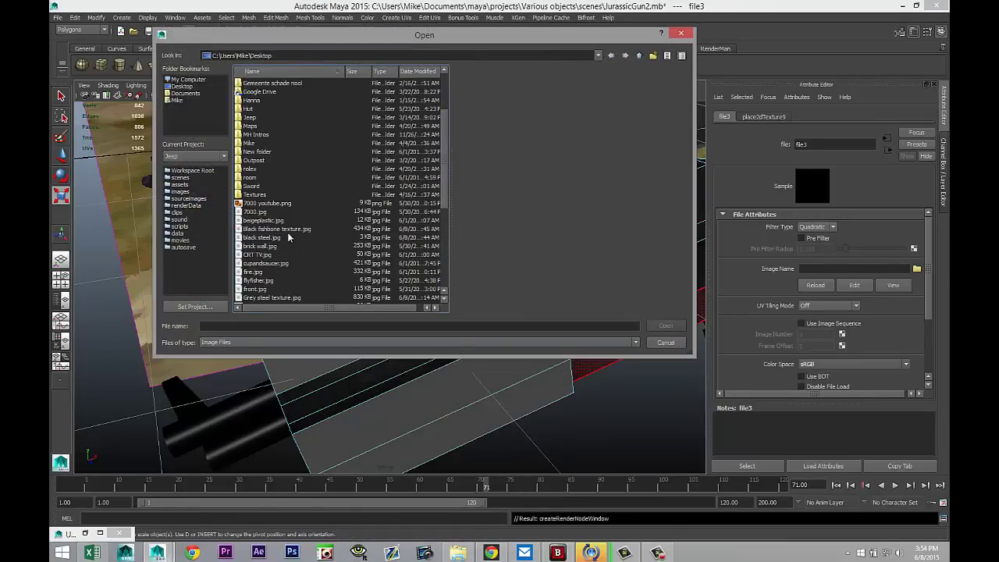
{"action": "left_click", "coordinate": [290, 231]}
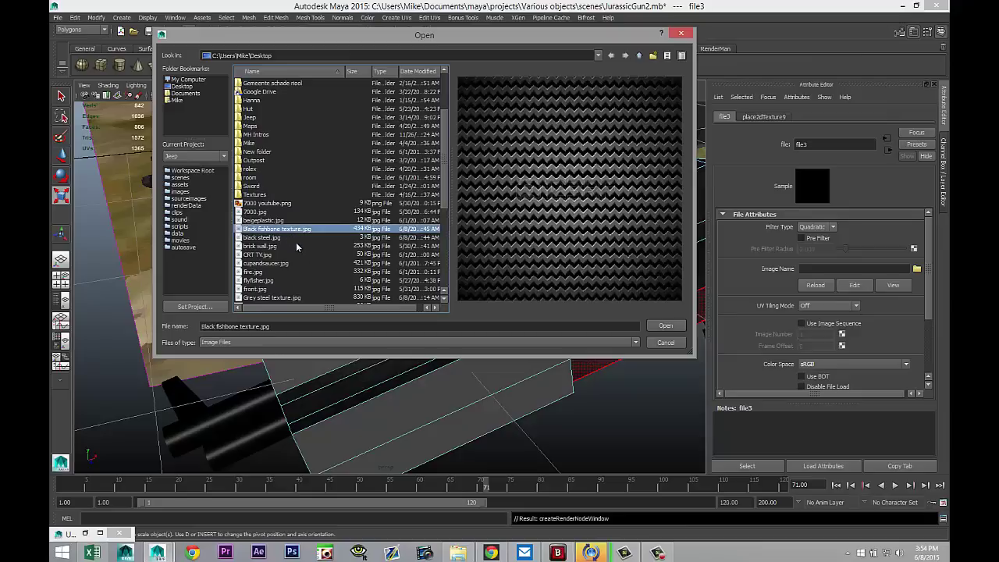
{"action": "left_click", "coordinate": [665, 327]}
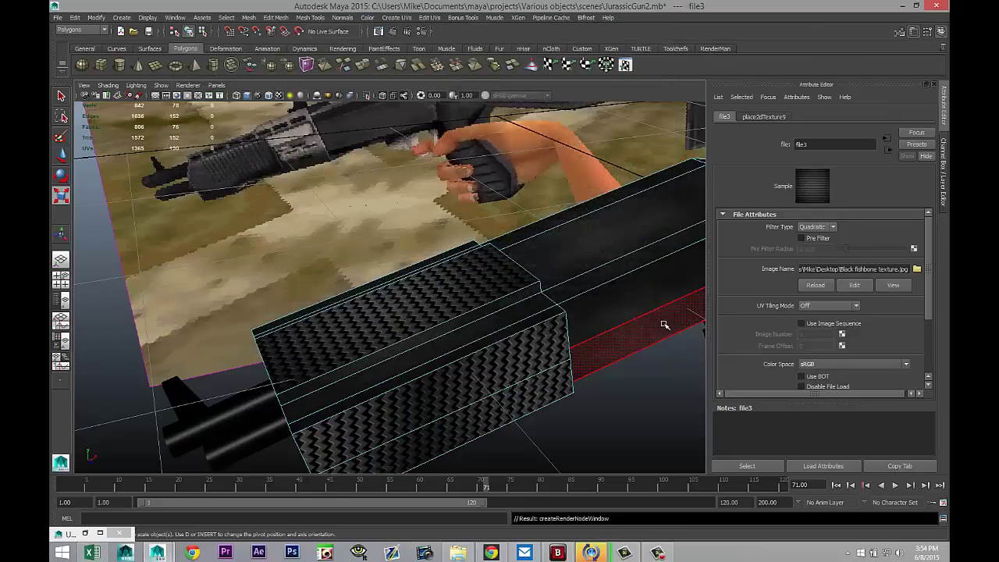
{"action": "left_click_drag", "start_coordinate": [642, 319], "coordinate": [504, 275], "text": "alt"}
Step: Select the box's side face and rotate its UV shell upright in the UV Texture Editor
{"action": "left_click", "coordinate": [577, 234]}
{"action": "left_click", "coordinate": [582, 225]}
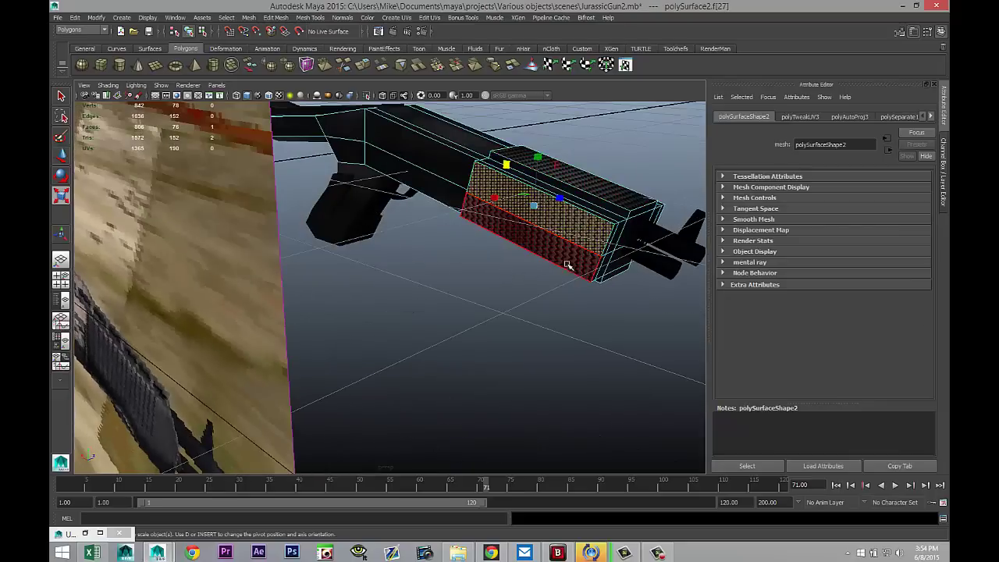
{"action": "left_click", "coordinate": [431, 18]}
{"action": "left_click", "coordinate": [467, 232]}
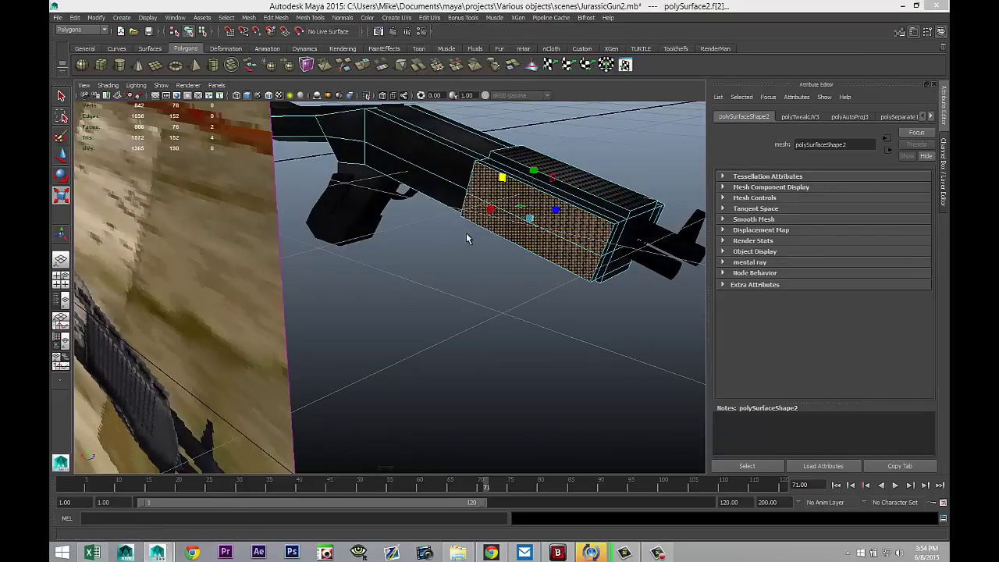
{"action": "scroll", "coordinate": [690, 306], "scroll_direction": "down", "scroll_amount": 5}
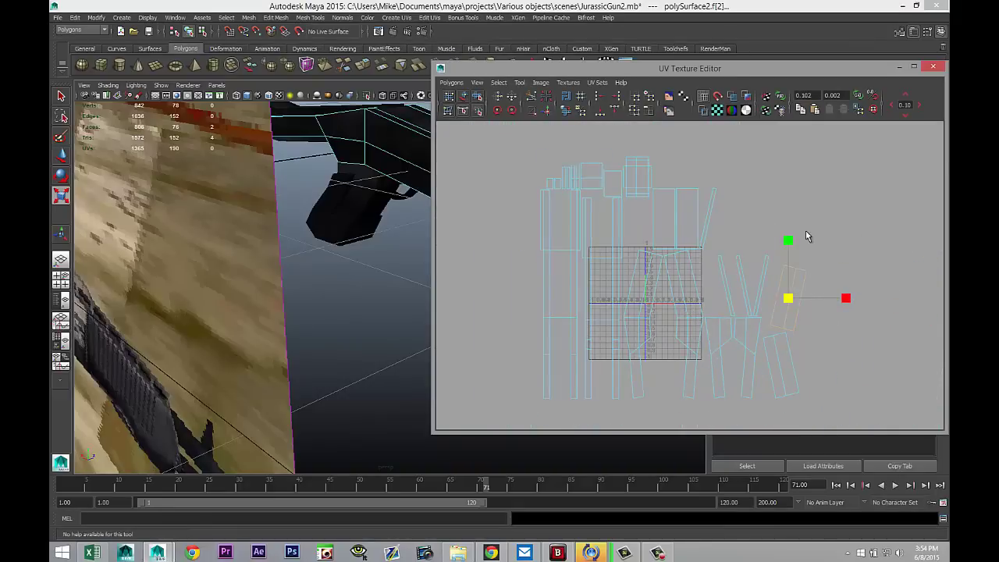
{"action": "key", "text": "e"}
{"action": "left_click_drag", "start_coordinate": [757, 75], "coordinate": [251, 89]}
{"action": "left_click_drag", "start_coordinate": [337, 332], "coordinate": [338, 318]}
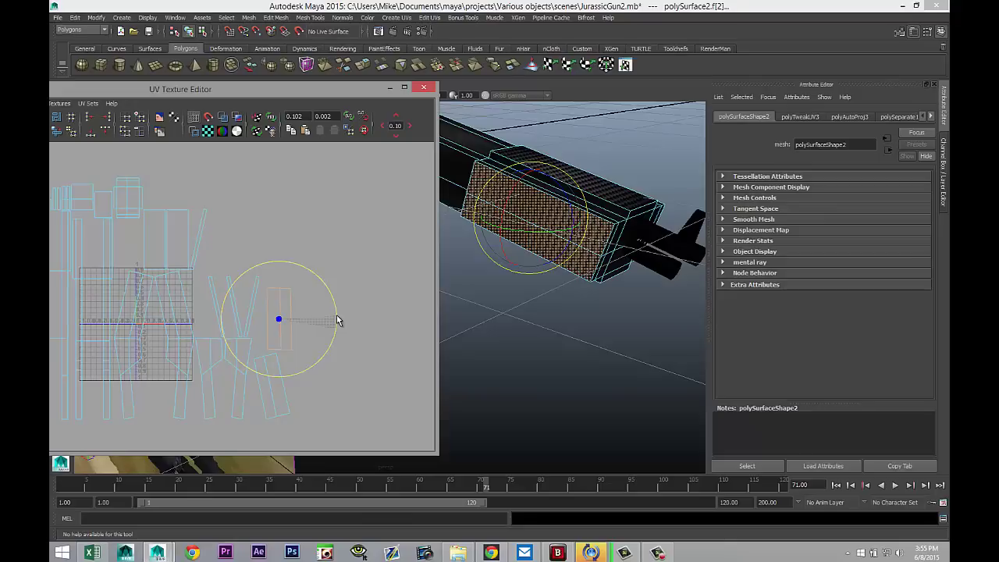
{"action": "left_click", "coordinate": [390, 88]}
Step: Select the box's upper face and rotate its UV shell upright as well
{"action": "left_click_drag", "start_coordinate": [489, 352], "coordinate": [480, 303], "text": "alt"}
{"action": "middle_click_drag", "start_coordinate": [479, 304], "coordinate": [430, 438], "text": "alt"}
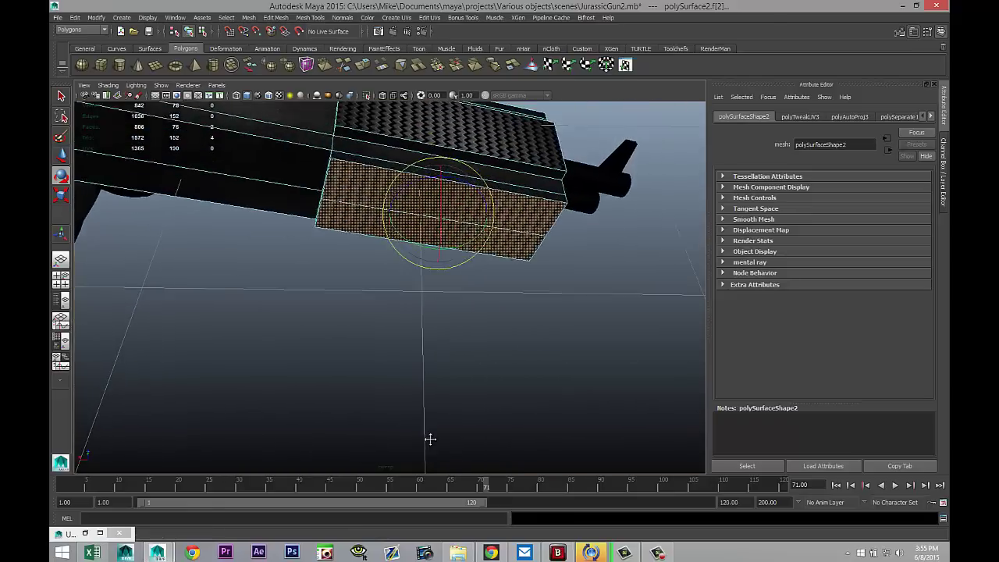
{"action": "left_click", "coordinate": [482, 358]}
{"action": "left_click_drag", "start_coordinate": [605, 313], "coordinate": [509, 236], "text": "alt"}
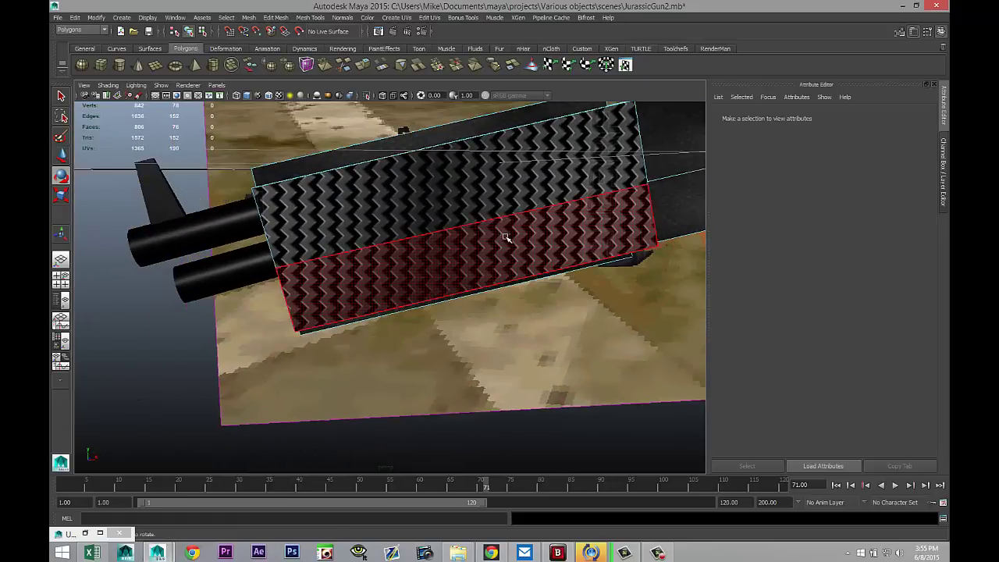
{"action": "left_click", "coordinate": [505, 238]}
{"action": "left_click", "coordinate": [509, 179]}
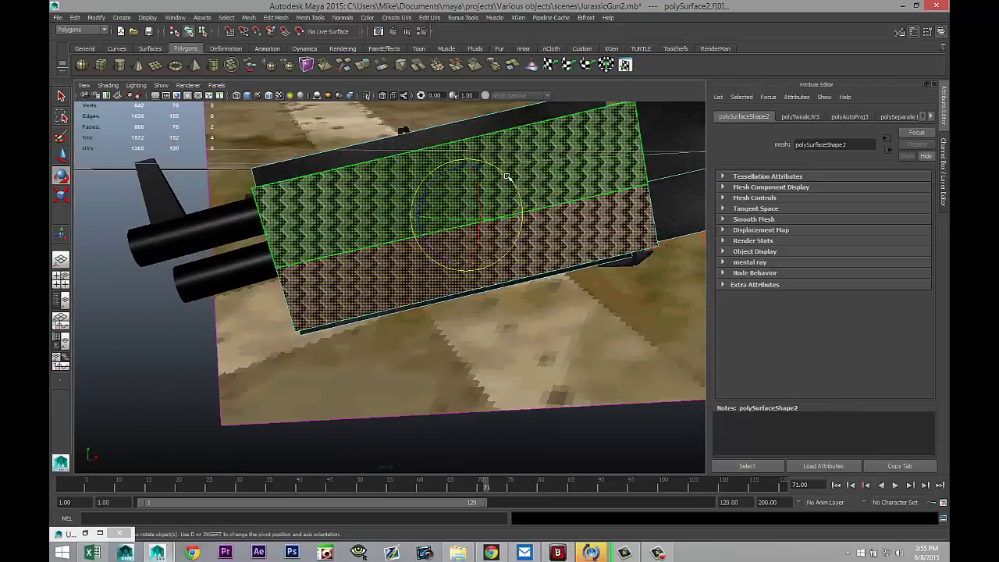
{"action": "left_click", "coordinate": [430, 18]}
{"action": "left_click", "coordinate": [476, 234]}
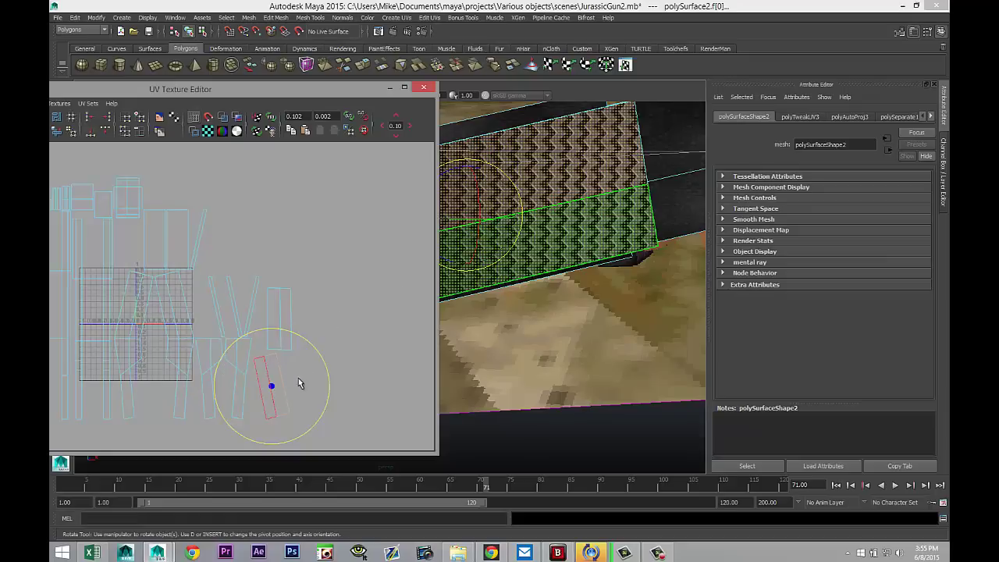
{"action": "left_click_drag", "start_coordinate": [330, 392], "coordinate": [325, 405]}
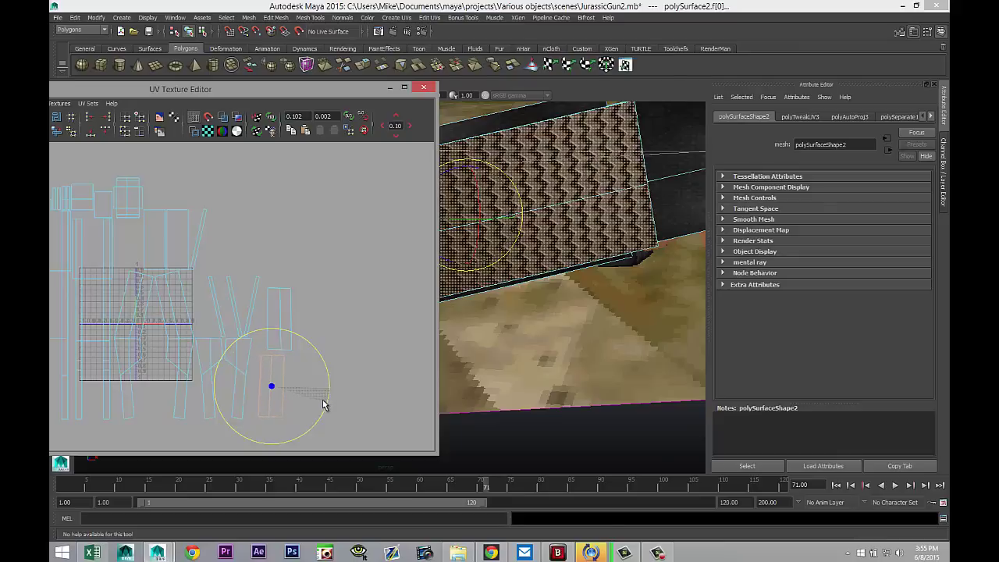
{"action": "left_click", "coordinate": [389, 88]}
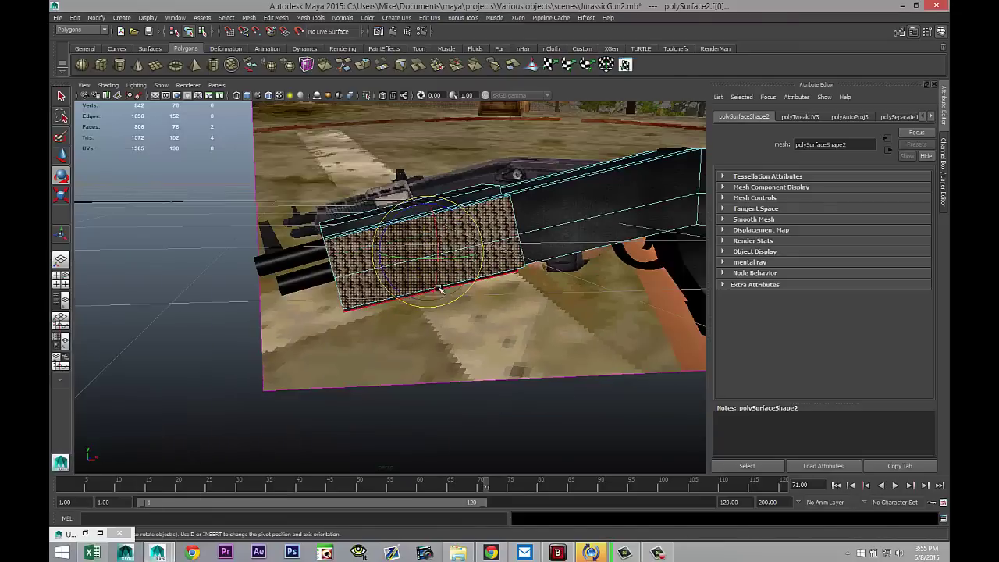
Step: Clear the face selection and zoom in until the textured box fills the view
{"action": "left_click_drag", "start_coordinate": [333, 398], "coordinate": [221, 372], "text": "alt"}
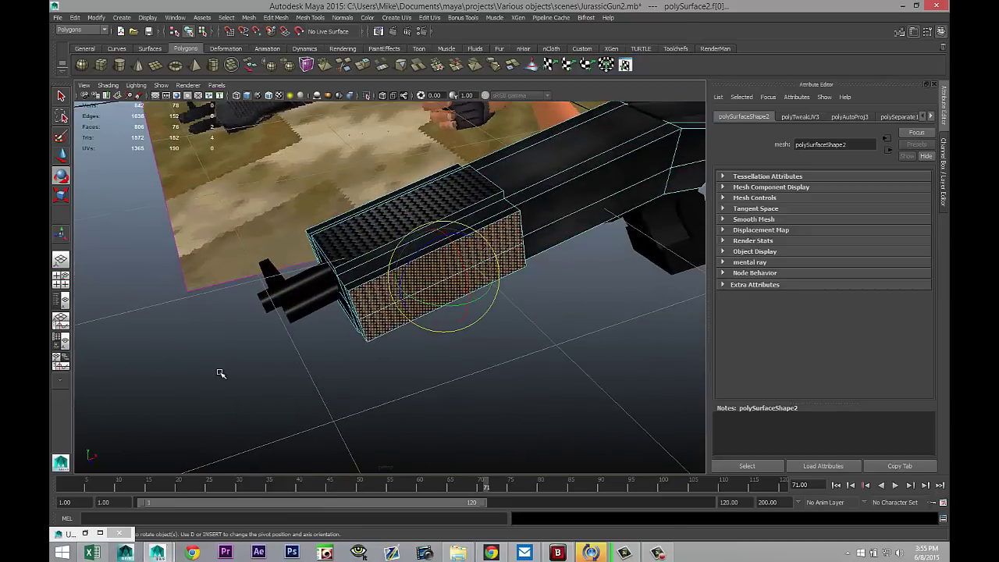
{"action": "left_click", "coordinate": [298, 392]}
{"action": "scroll", "coordinate": [289, 388], "scroll_direction": "up", "scroll_amount": 3}
{"action": "left_click_drag", "start_coordinate": [289, 386], "coordinate": [353, 422], "text": "alt"}
{"action": "scroll", "coordinate": [375, 422], "scroll_direction": "up", "scroll_amount": 3}
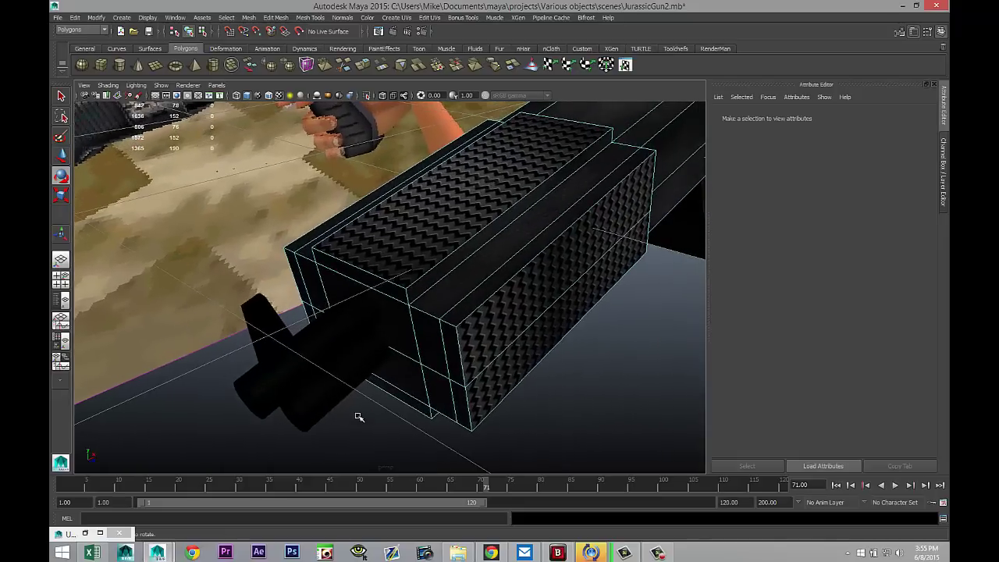
Step: Select the narrow strip faces around the gun's front box
{"action": "left_click", "coordinate": [451, 263]}
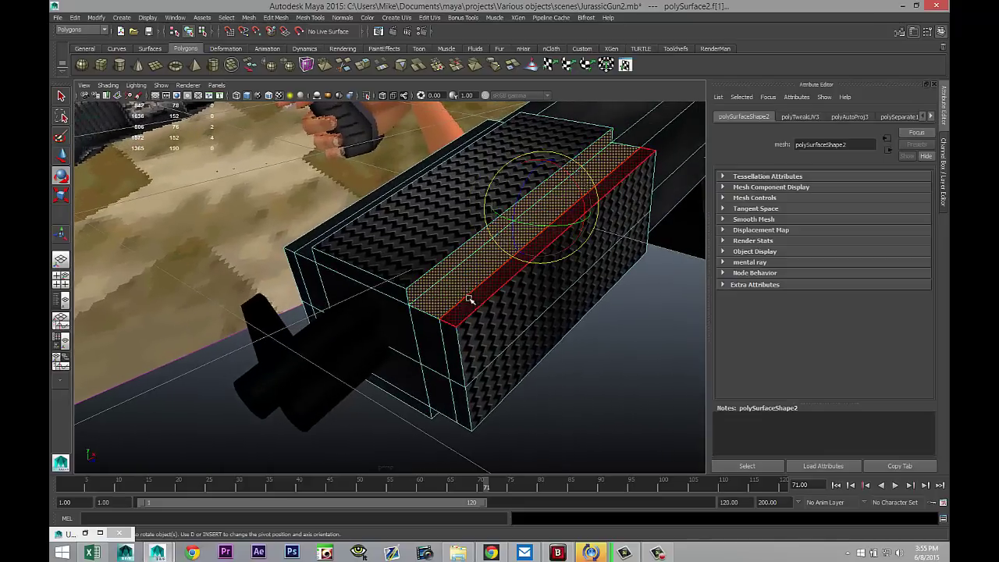
{"action": "left_click_drag", "start_coordinate": [475, 306], "coordinate": [384, 174], "text": "alt"}
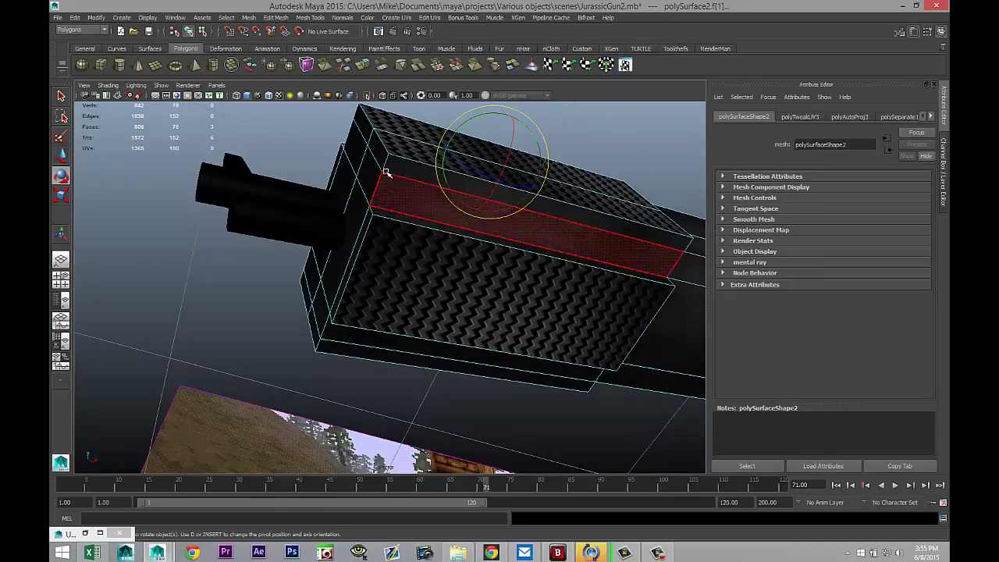
{"action": "left_click_drag", "start_coordinate": [328, 361], "coordinate": [290, 339], "text": "alt"}
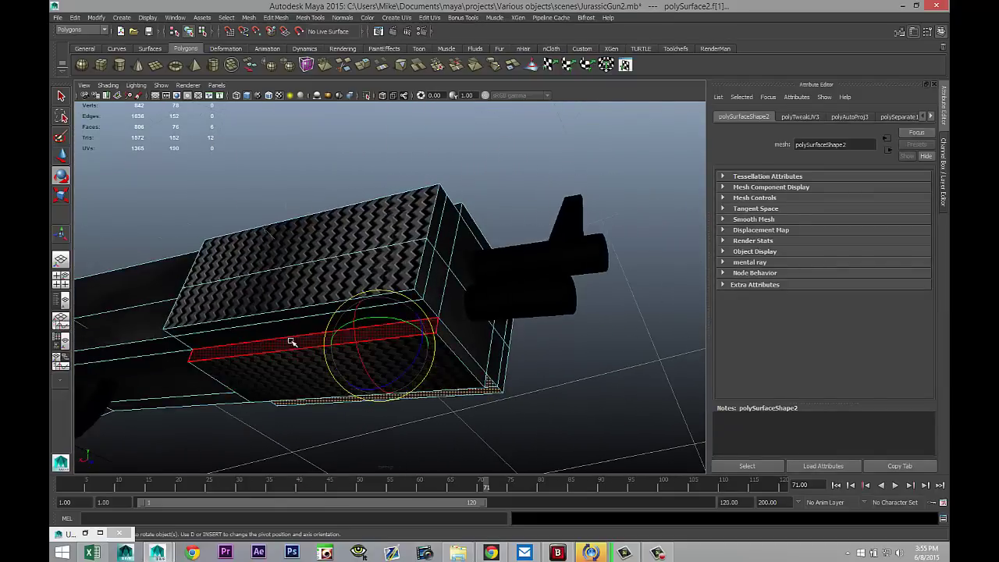
{"action": "left_click", "coordinate": [234, 344], "text": "shift"}
{"action": "left_click", "coordinate": [227, 312], "text": "shift"}
{"action": "left_click_drag", "start_coordinate": [177, 245], "coordinate": [199, 286], "text": "alt"}
{"action": "left_click", "coordinate": [211, 250], "text": "shift"}
{"action": "left_click", "coordinate": [219, 226], "text": "shift"}
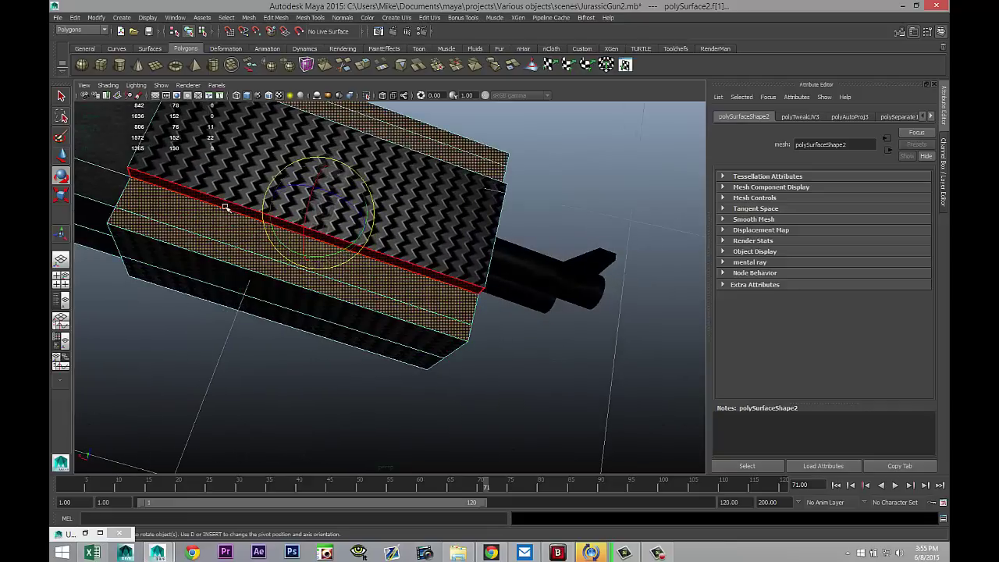
{"action": "left_click", "coordinate": [226, 208], "text": "shift"}
{"action": "left_click_drag", "start_coordinate": [508, 341], "coordinate": [406, 281], "text": "alt"}
Step: Assign a new mia_material_x to the strip faces and apply its Chrome preset
{"action": "right_click_drag", "start_coordinate": [556, 190], "coordinate": [574, 398]}
{"action": "type", "text": "la"}
{"action": "double_click", "coordinate": [398, 220]}
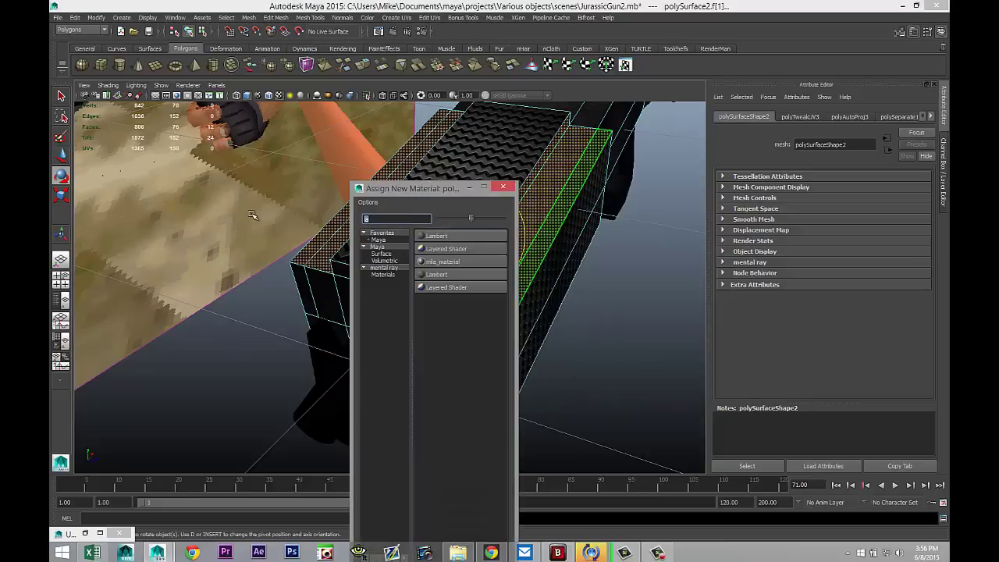
{"action": "type", "text": "mia"}
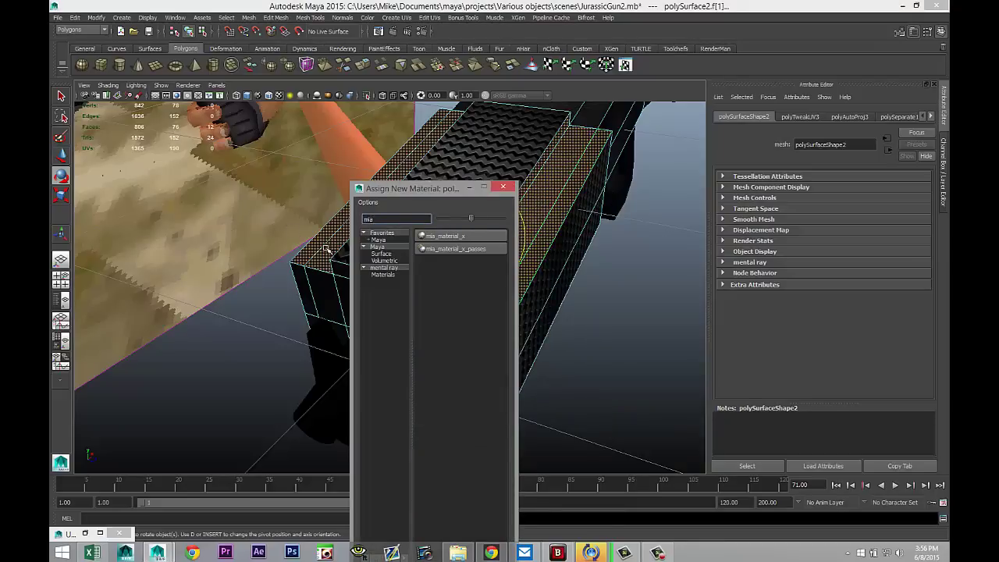
{"action": "left_click", "coordinate": [445, 236]}
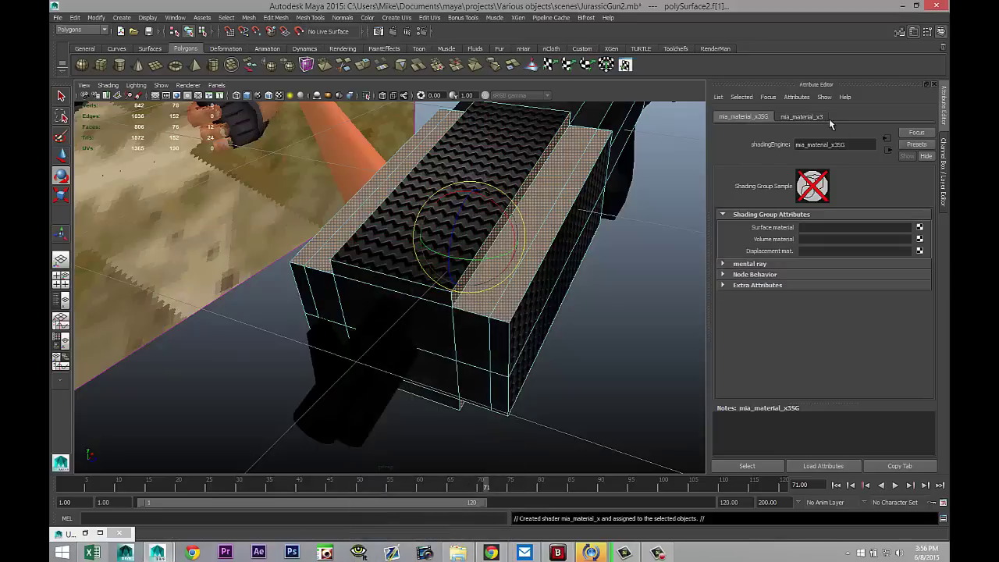
{"action": "left_click", "coordinate": [916, 145]}
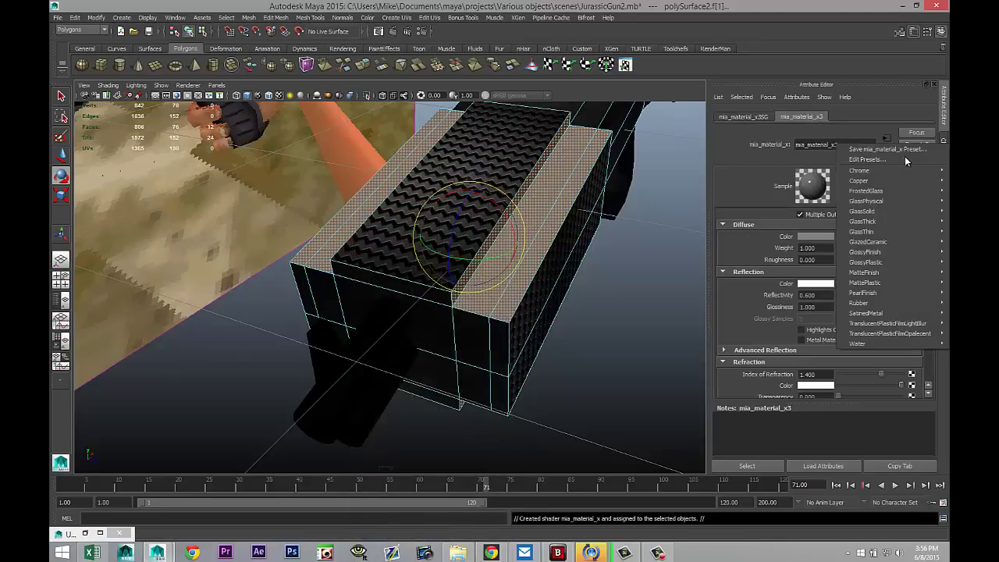
{"action": "mouse_move", "coordinate": [881, 181]}
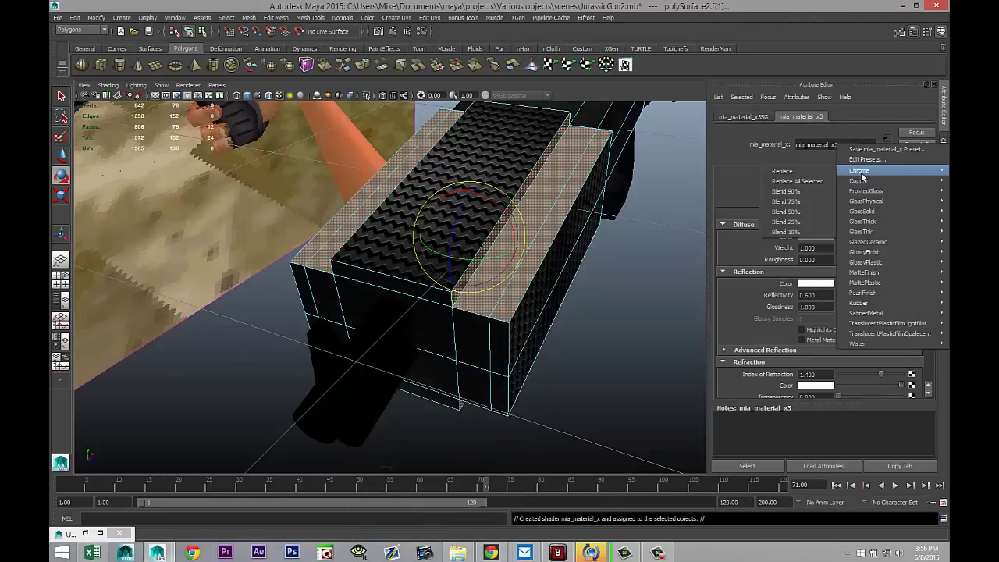
{"action": "left_click", "coordinate": [820, 172]}
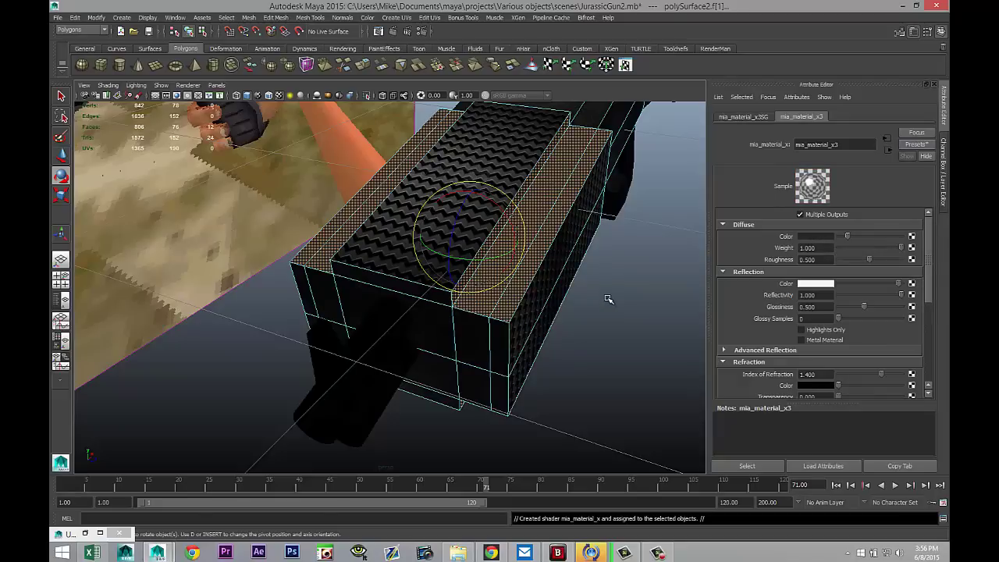
{"action": "left_click", "coordinate": [593, 341]}
{"action": "left_click_drag", "start_coordinate": [609, 360], "coordinate": [397, 357], "text": "alt"}
{"action": "scroll", "coordinate": [414, 315], "scroll_direction": "down", "scroll_amount": 5}
{"action": "scroll", "coordinate": [458, 364], "scroll_direction": "up", "scroll_amount": 5}
{"action": "left_click_drag", "start_coordinate": [493, 395], "coordinate": [531, 382], "text": "alt"}
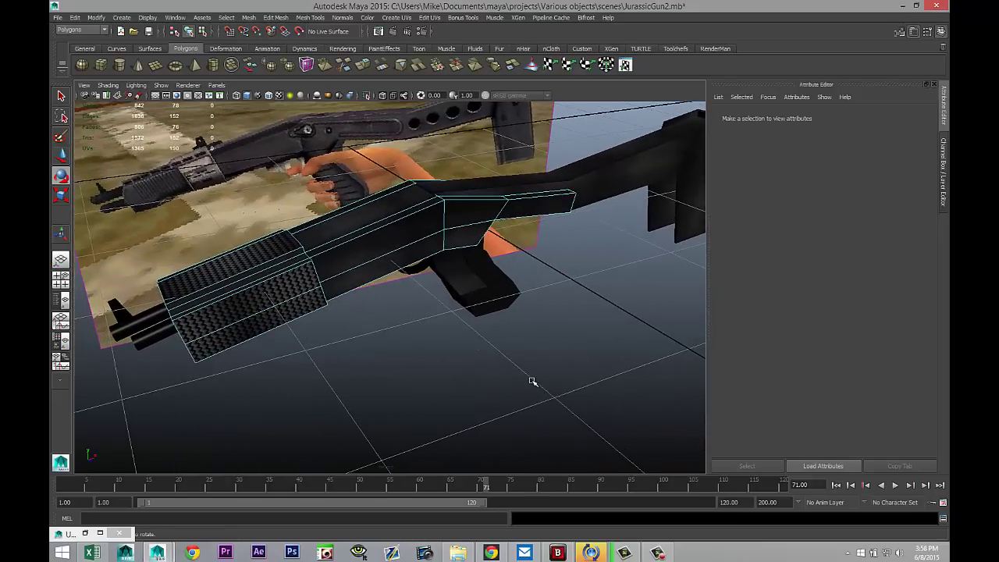
{"action": "left_click_drag", "start_coordinate": [504, 350], "coordinate": [551, 354], "text": "alt"}
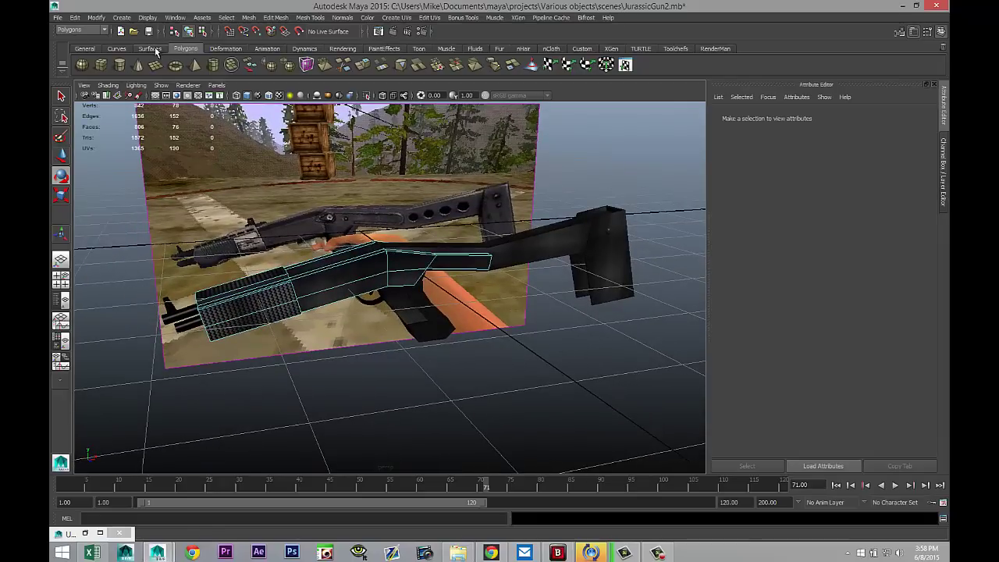
{"action": "left_click", "coordinate": [103, 31]}
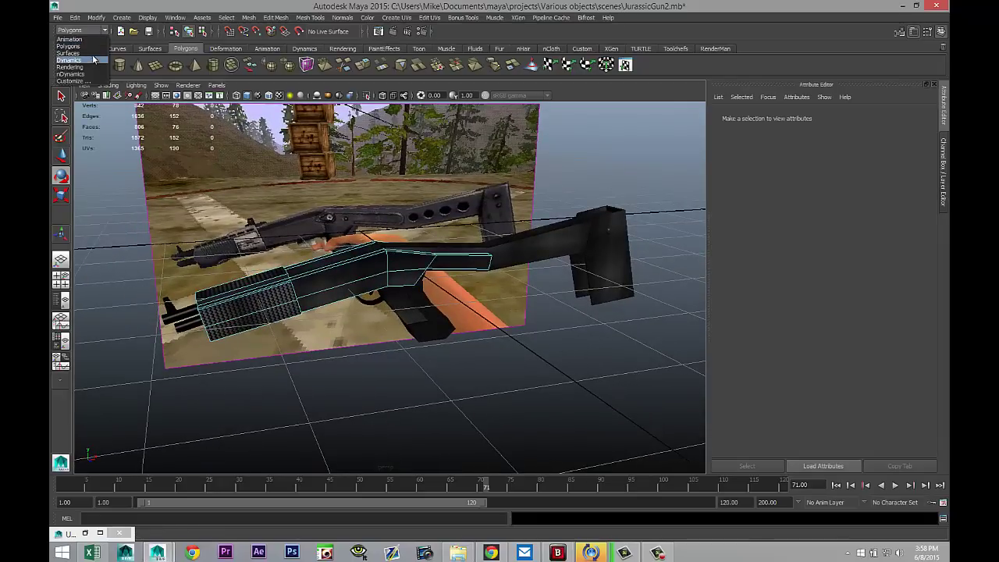
Step: Start the 3D Paint Tool from the Rendering menu set and assign the gun a 256×256 file texture
{"action": "left_click", "coordinate": [70, 68]}
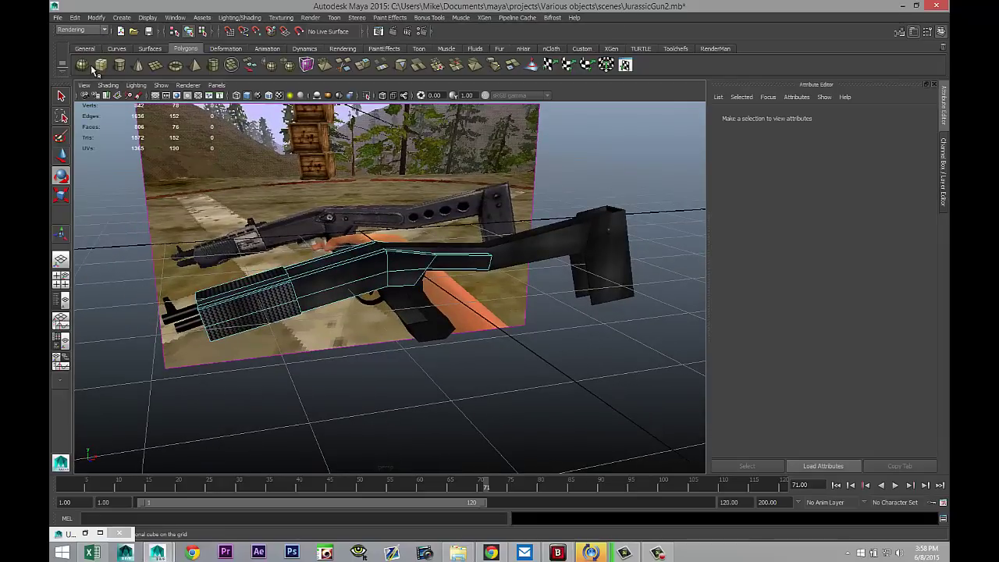
{"action": "left_click", "coordinate": [284, 18]}
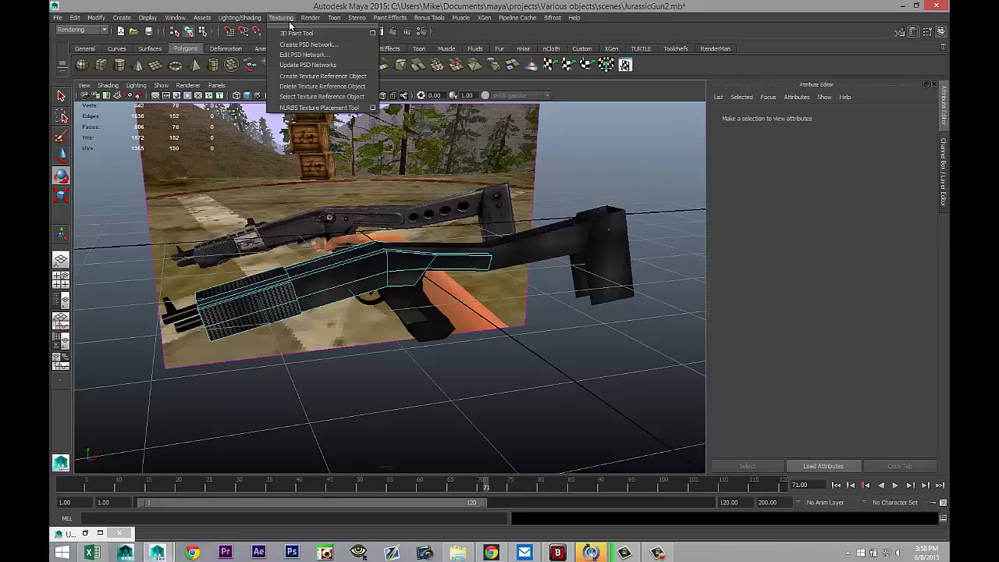
{"action": "left_click", "coordinate": [373, 33]}
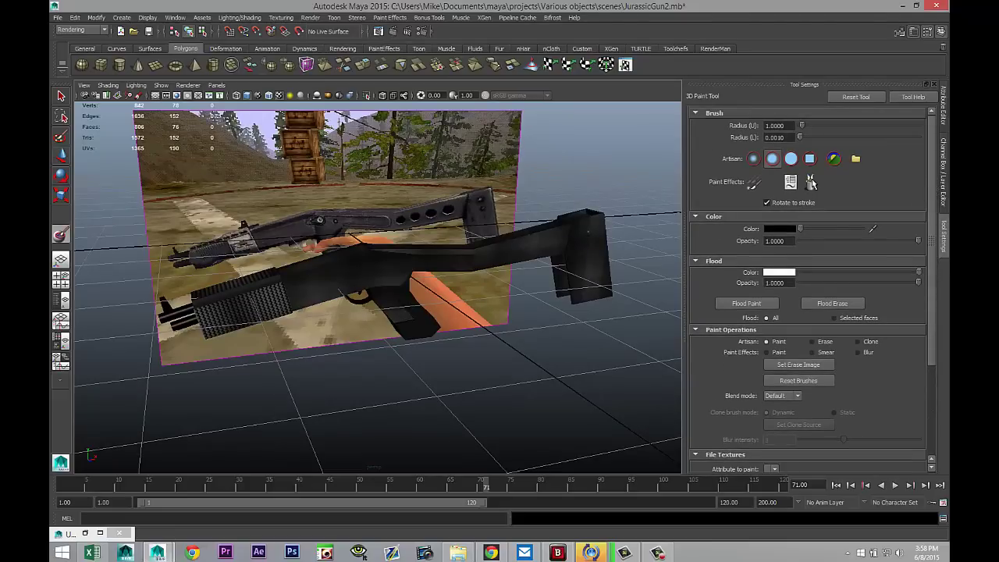
{"action": "scroll", "coordinate": [840, 250], "scroll_direction": "down", "scroll_amount": 4}
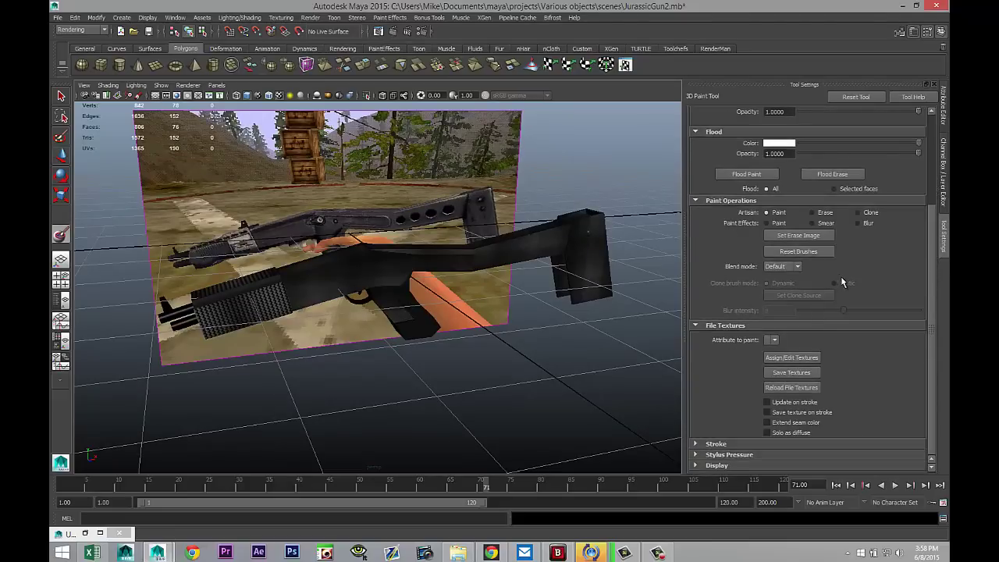
{"action": "left_click", "coordinate": [805, 357]}
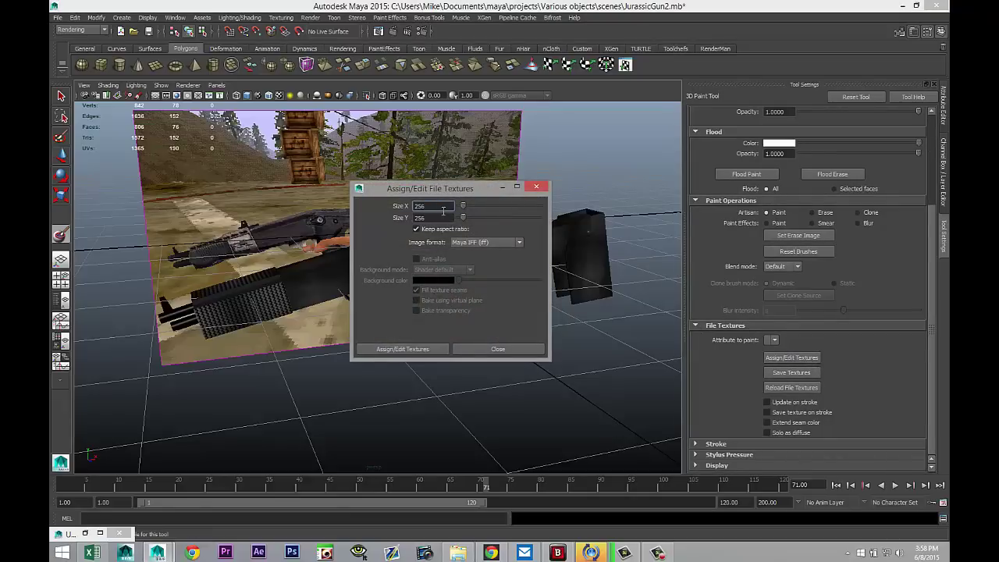
{"action": "left_click", "coordinate": [439, 206]}
{"action": "left_click", "coordinate": [408, 348]}
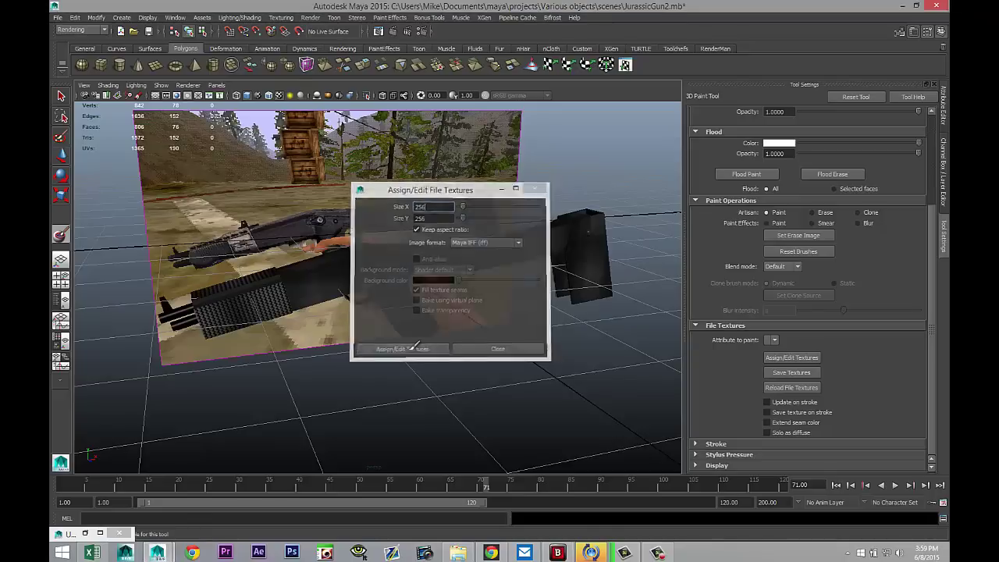
{"action": "scroll", "coordinate": [871, 302], "scroll_direction": "up", "scroll_amount": 5}
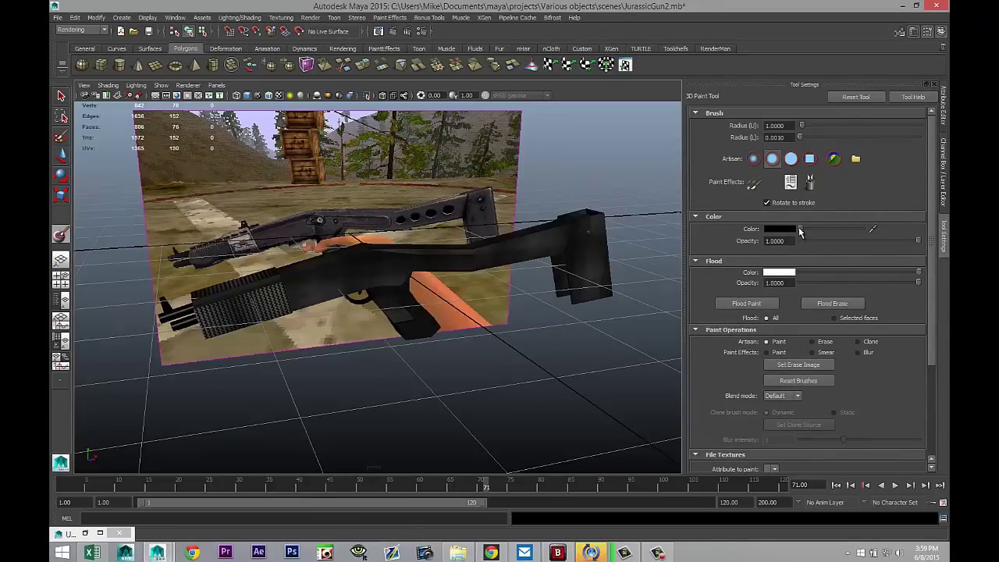
Step: Adjust the paint and flood colour sliders, then pick red from the Color History
{"action": "left_click_drag", "start_coordinate": [800, 229], "coordinate": [827, 235]}
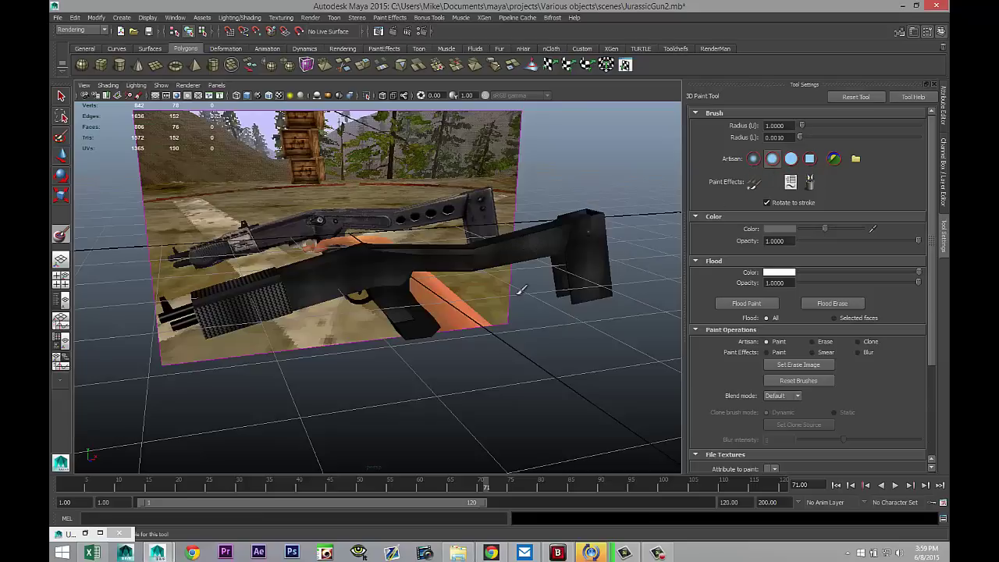
{"action": "scroll", "coordinate": [522, 288], "scroll_direction": "up", "scroll_amount": 5}
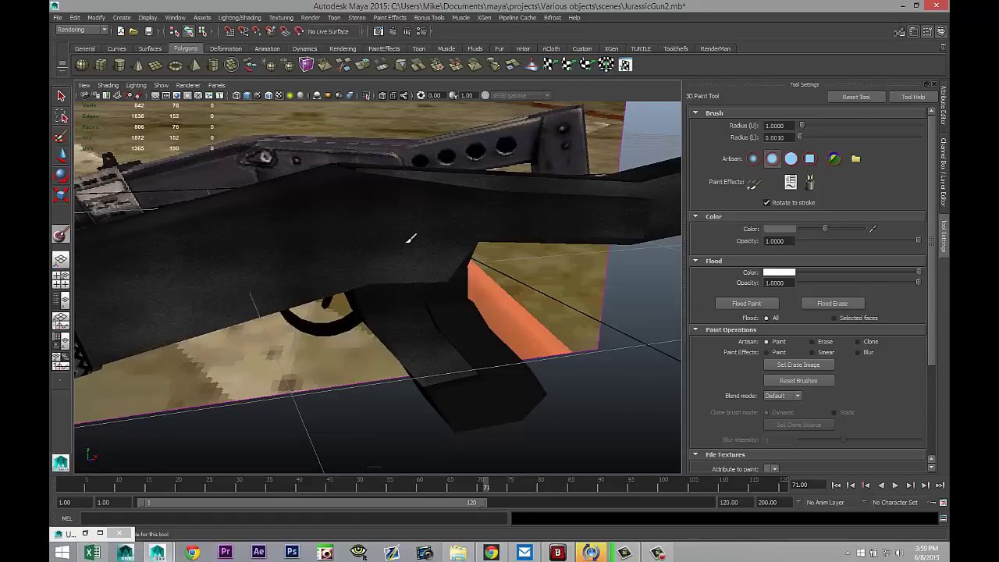
{"action": "scroll", "coordinate": [411, 238], "scroll_direction": "up", "scroll_amount": 3}
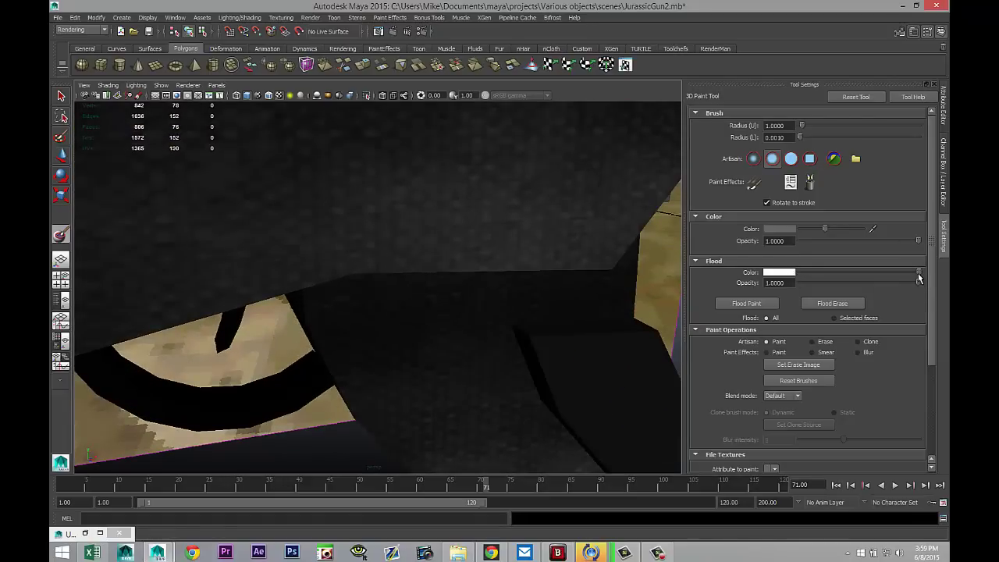
{"action": "left_click_drag", "start_coordinate": [918, 273], "coordinate": [927, 277]}
{"action": "left_click_drag", "start_coordinate": [829, 229], "coordinate": [830, 229]}
{"action": "left_click", "coordinate": [774, 230]}
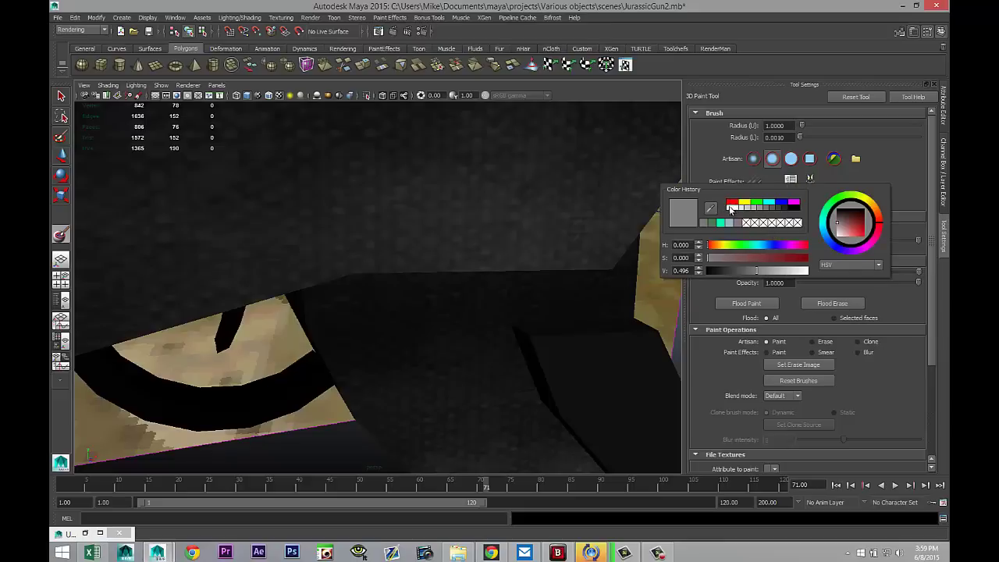
{"action": "left_click", "coordinate": [732, 204]}
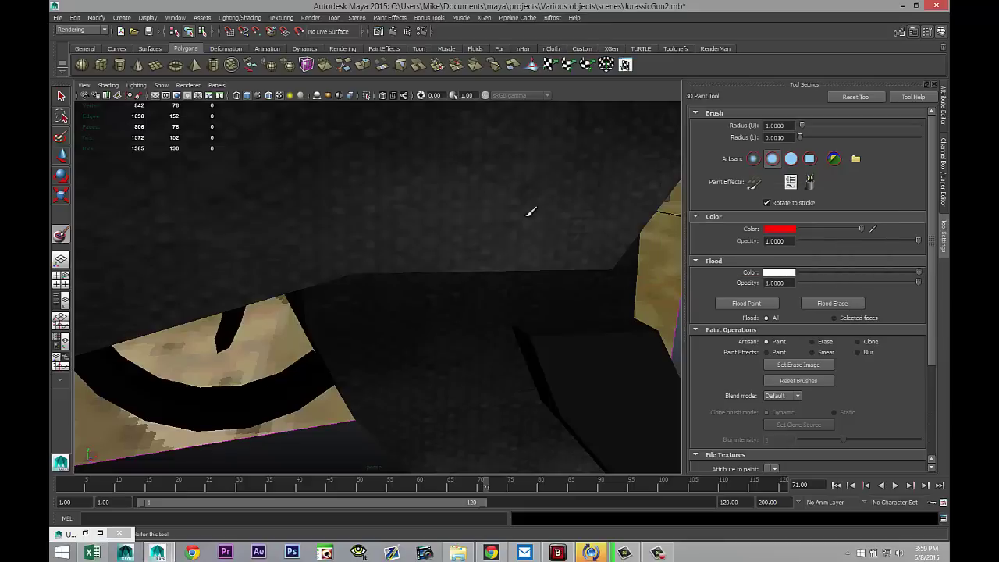
{"action": "left_click_drag", "start_coordinate": [528, 250], "coordinate": [415, 197], "text": "alt"}
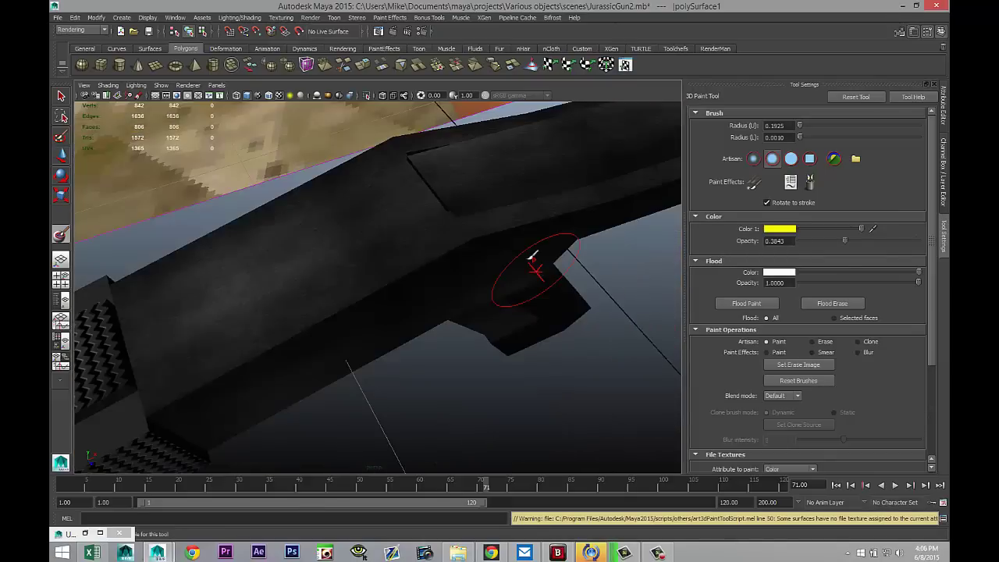
Step: Increase the paint brush Radius (U) to about 0.1798
{"action": "mouse_move", "coordinate": [495, 286]}
{"action": "left_mouse_down", "text": "alt"}
{"action": "mouse_move", "coordinate": [476, 270]}
{"action": "mouse_move", "coordinate": [489, 283]}
{"action": "left_mouse_up", "text": "alt"}
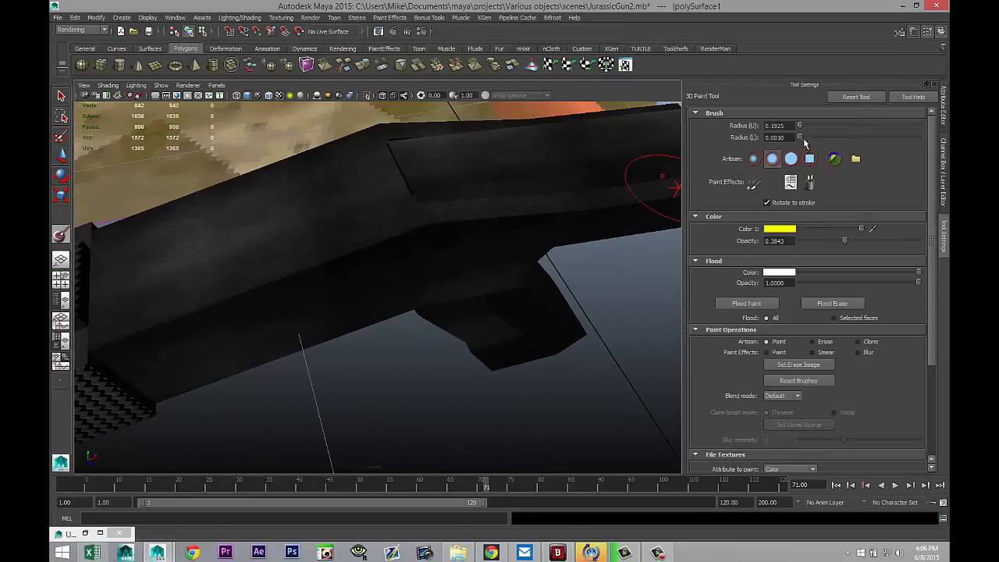
{"action": "mouse_move", "coordinate": [802, 129]}
{"action": "left_mouse_down"}
{"action": "mouse_move", "coordinate": [834, 128]}
{"action": "mouse_move", "coordinate": [797, 130]}
{"action": "left_mouse_up"}
{"action": "scroll", "coordinate": [337, 222], "scroll_direction": "up", "scroll_amount": 3}
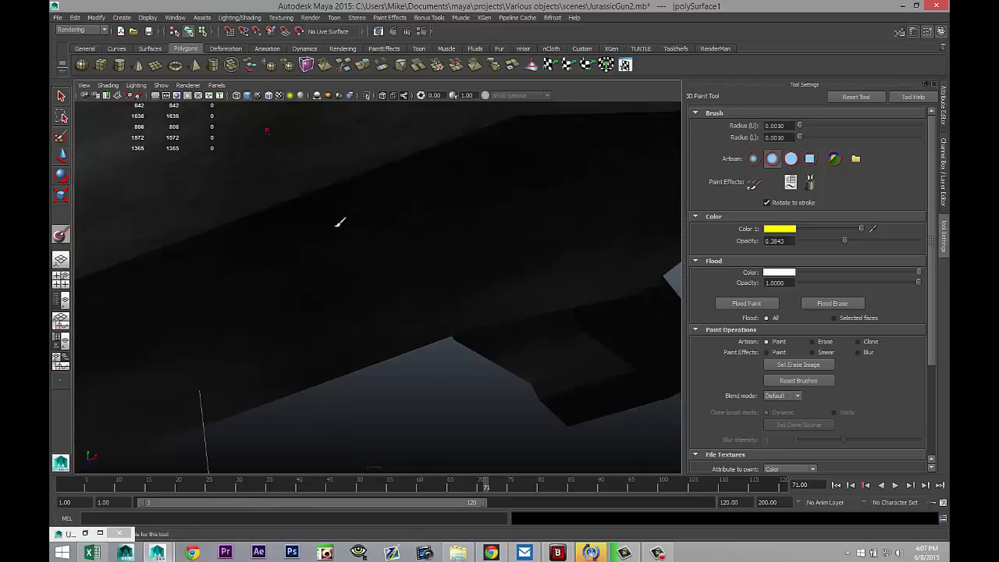
{"action": "scroll", "coordinate": [408, 250], "scroll_direction": "down", "scroll_amount": 3}
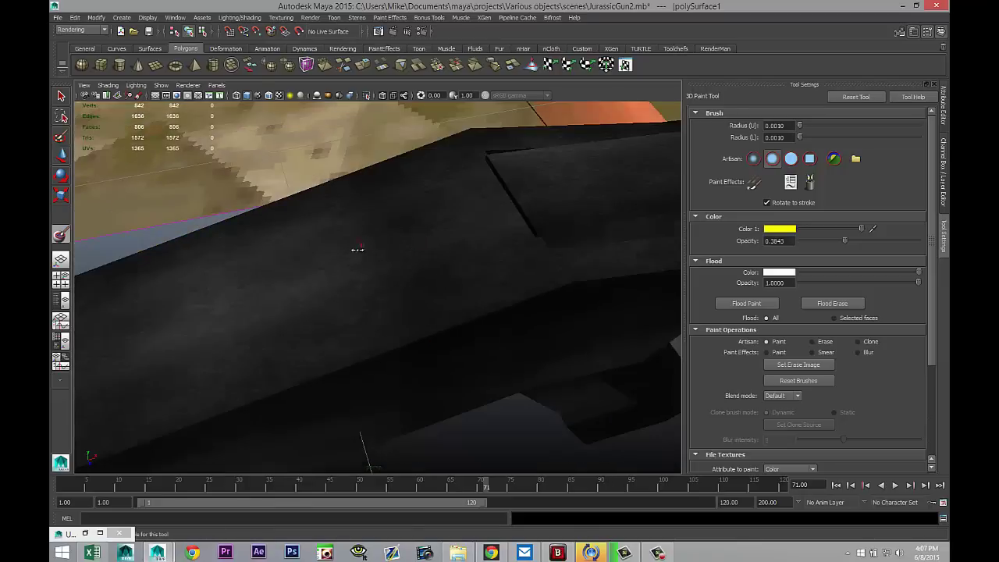
{"action": "mouse_move", "coordinate": [330, 244]}
{"action": "left_mouse_down"}
{"action": "mouse_move", "coordinate": [413, 272]}
{"action": "mouse_move", "coordinate": [499, 281]}
{"action": "mouse_move", "coordinate": [352, 272]}
{"action": "mouse_move", "coordinate": [371, 277]}
{"action": "left_mouse_up"}
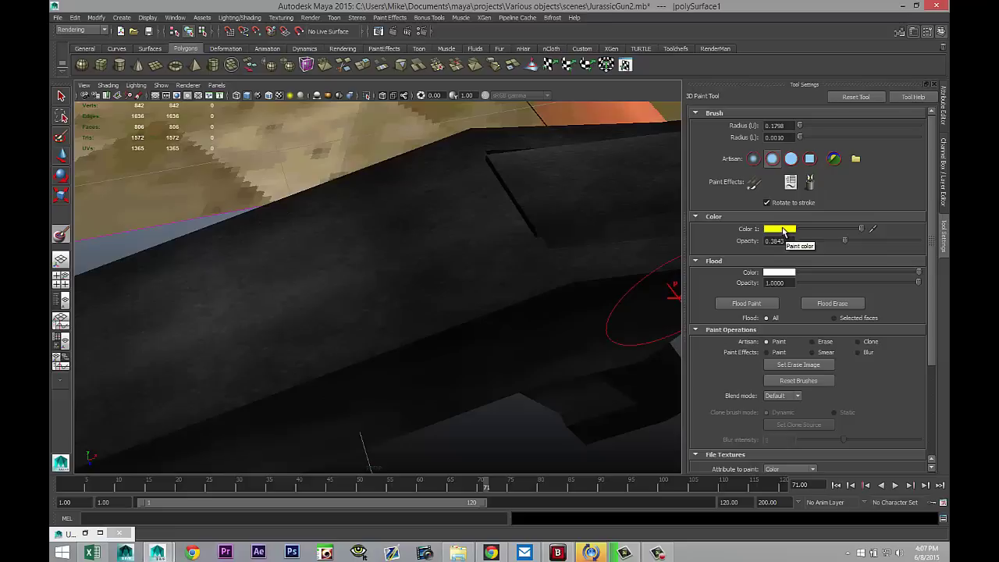
Step: Pick green from the Color History and darken it to a dark green
{"action": "left_click", "coordinate": [783, 228]}
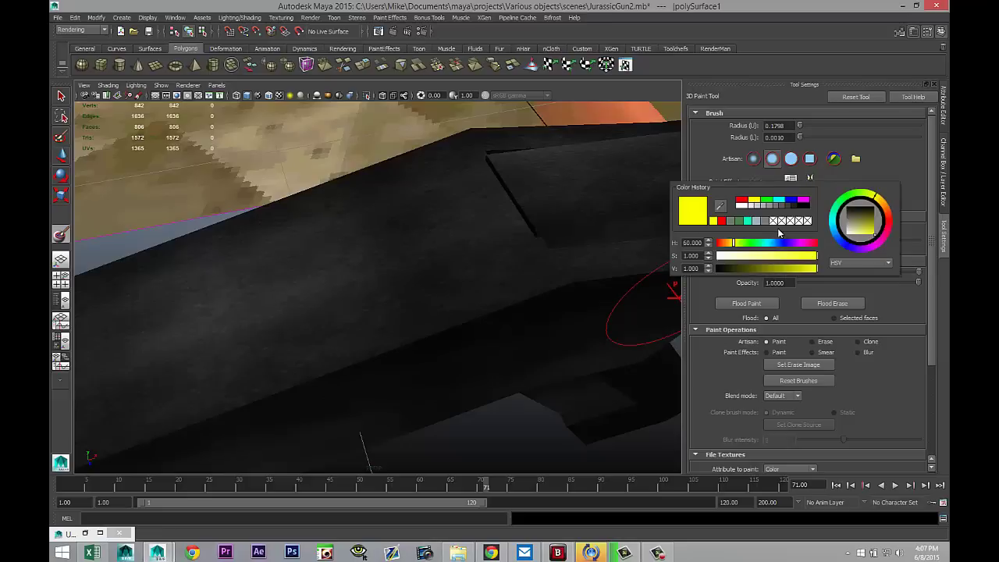
{"action": "left_click", "coordinate": [740, 220]}
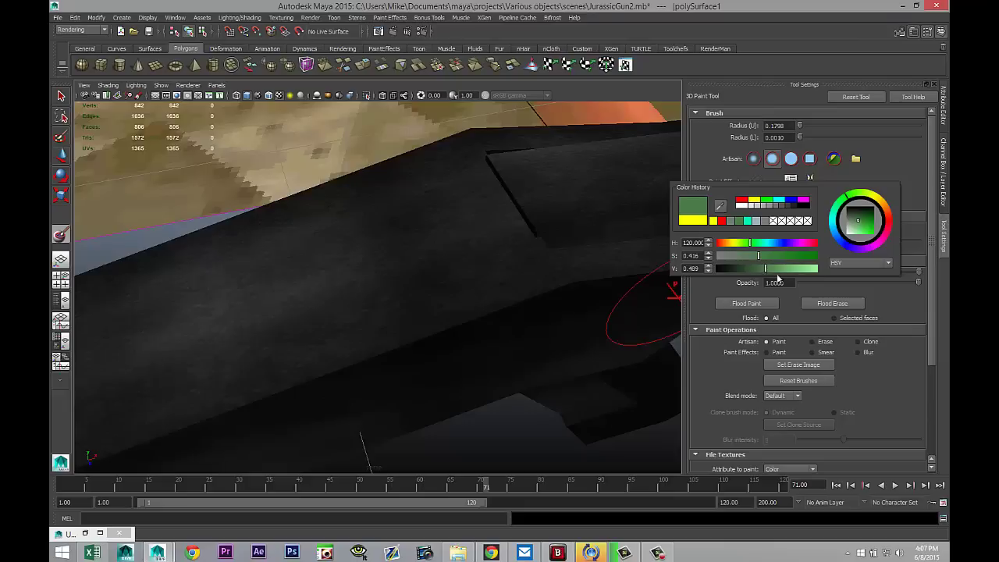
{"action": "left_click_drag", "start_coordinate": [765, 271], "coordinate": [741, 269]}
{"action": "mouse_move", "coordinate": [357, 279]}
{"action": "left_mouse_down", "text": "alt"}
{"action": "mouse_move", "coordinate": [383, 271]}
{"action": "mouse_move", "coordinate": [356, 250]}
{"action": "mouse_move", "coordinate": [434, 323]}
{"action": "left_mouse_up", "text": "alt"}
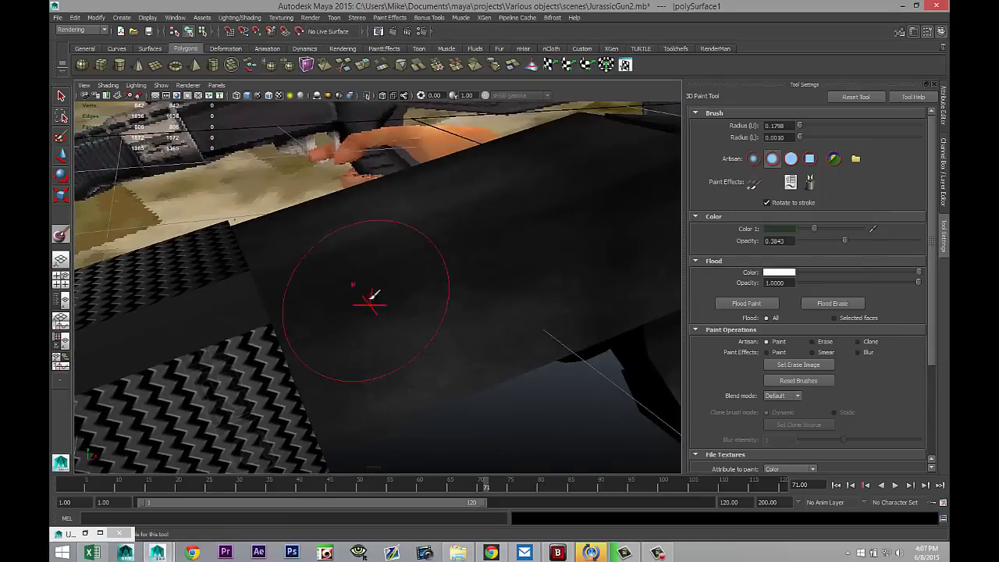
Step: Paint a dark-green stroke across the gun body and tumble around to inspect it
{"action": "mouse_move", "coordinate": [401, 286]}
{"action": "left_mouse_down"}
{"action": "mouse_move", "coordinate": [475, 339]}
{"action": "mouse_move", "coordinate": [571, 375]}
{"action": "mouse_move", "coordinate": [536, 375]}
{"action": "mouse_move", "coordinate": [406, 317]}
{"action": "mouse_move", "coordinate": [445, 344]}
{"action": "left_mouse_up"}
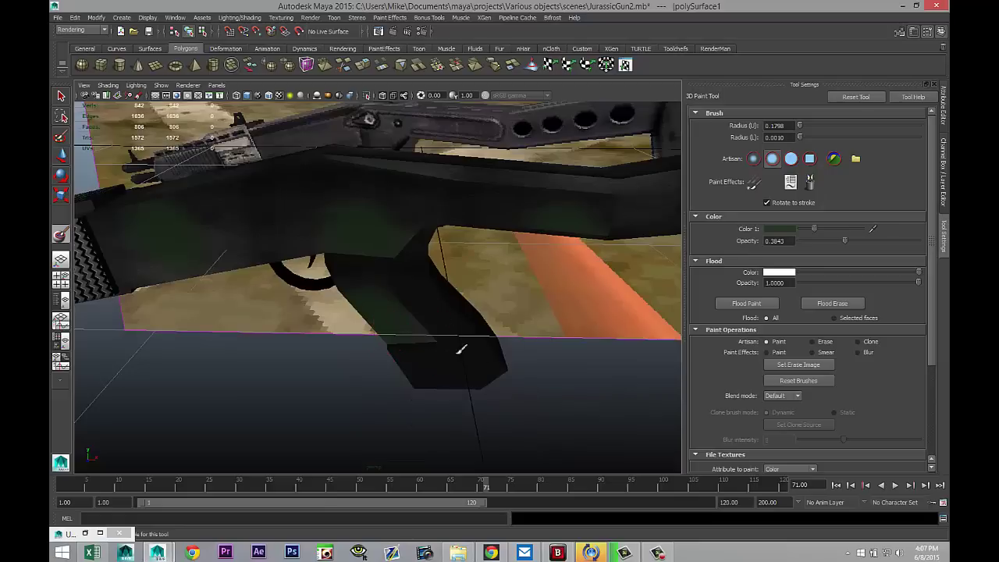
{"action": "left_click_drag", "start_coordinate": [515, 361], "coordinate": [469, 373], "text": "alt"}
{"action": "left_click_drag", "start_coordinate": [584, 330], "coordinate": [591, 327], "text": "alt"}
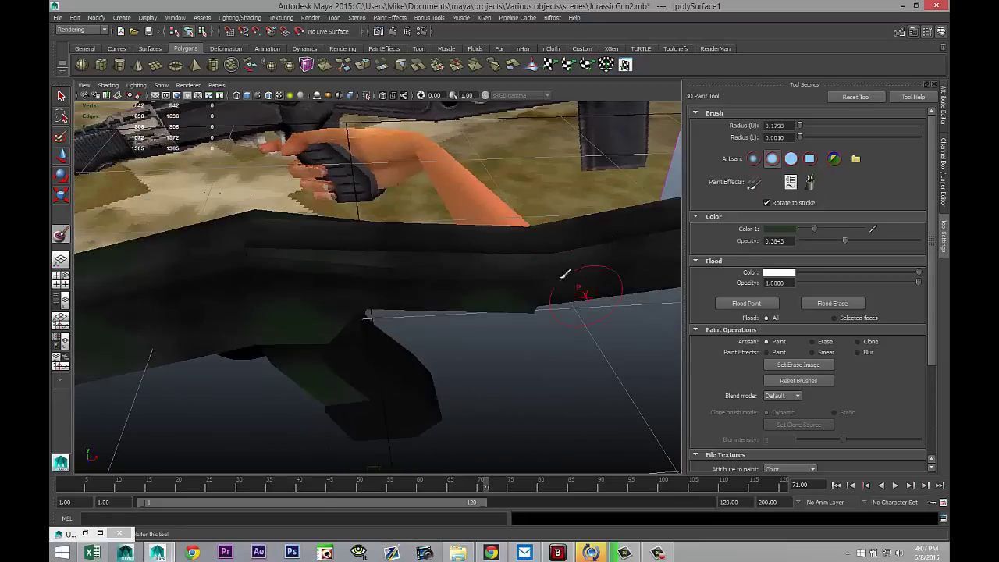
{"action": "left_click_drag", "start_coordinate": [508, 330], "coordinate": [487, 331], "text": "alt"}
{"action": "left_click_drag", "start_coordinate": [411, 315], "coordinate": [328, 247], "text": "alt"}
{"action": "left_click_drag", "start_coordinate": [453, 289], "coordinate": [453, 298], "text": "alt"}
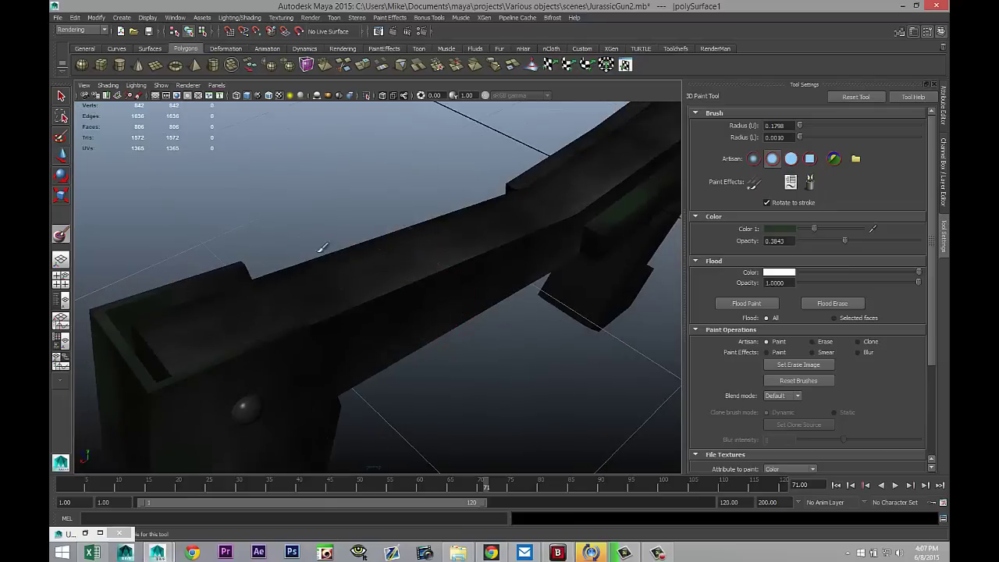
{"action": "mouse_move", "coordinate": [439, 284]}
{"action": "left_mouse_down", "text": "alt"}
{"action": "mouse_move", "coordinate": [358, 284]}
{"action": "mouse_move", "coordinate": [413, 286]}
{"action": "left_mouse_up", "text": "alt"}
{"action": "mouse_move", "coordinate": [488, 307]}
{"action": "left_mouse_down", "text": "alt"}
{"action": "mouse_move", "coordinate": [279, 274]}
{"action": "mouse_move", "coordinate": [500, 311]}
{"action": "left_mouse_up", "text": "alt"}
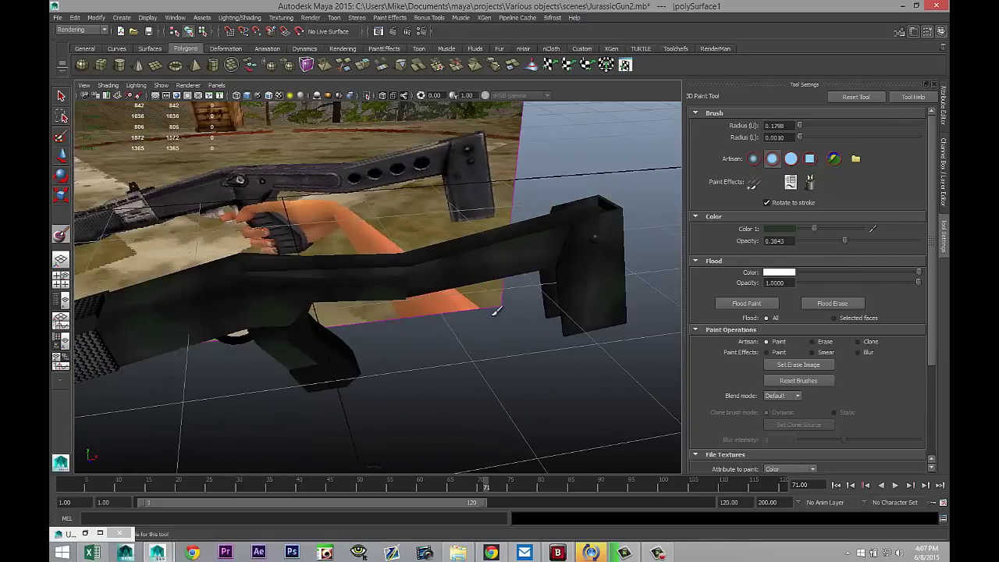
{"action": "scroll", "coordinate": [488, 320], "scroll_direction": "down", "scroll_amount": 5}
{"action": "scroll", "coordinate": [481, 323], "scroll_direction": "up", "scroll_amount": 4}
{"action": "left_click_drag", "start_coordinate": [352, 346], "coordinate": [437, 338], "text": "alt"}
{"action": "scroll", "coordinate": [558, 315], "scroll_direction": "up", "scroll_amount": 2}
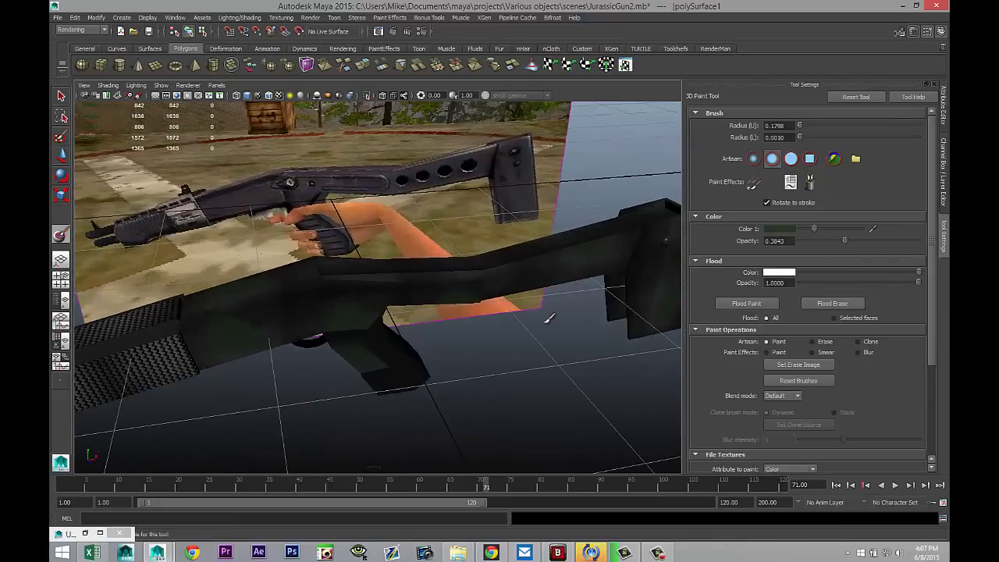
Step: Pick red from the Color History and darken it to a deep red (V 0.25)
{"action": "left_click", "coordinate": [790, 229]}
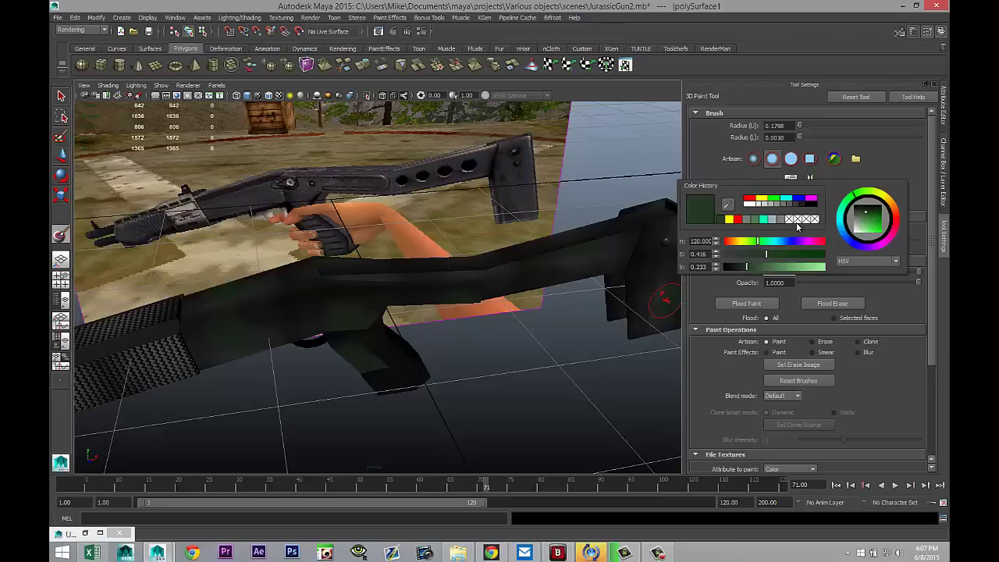
{"action": "left_click", "coordinate": [750, 200]}
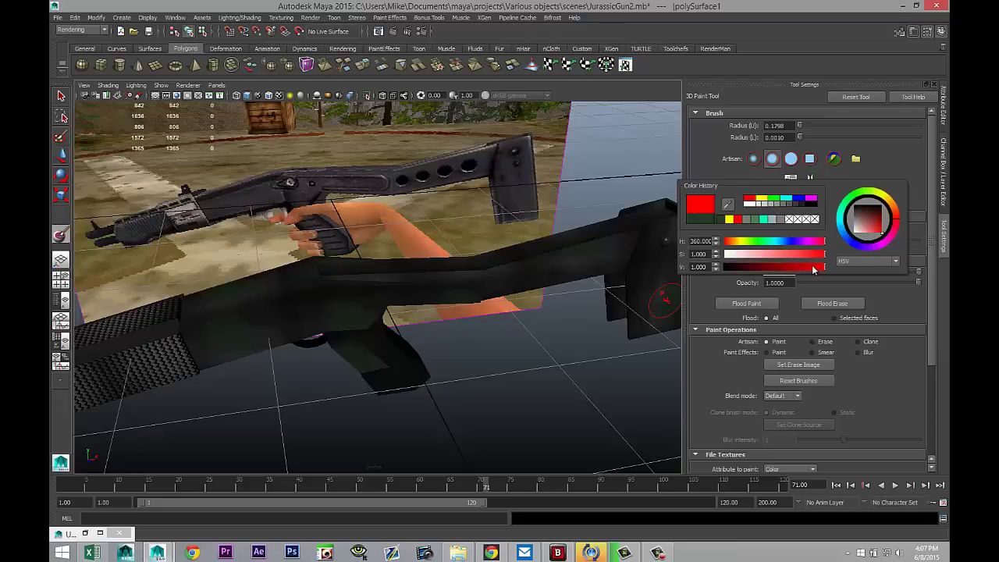
{"action": "left_click_drag", "start_coordinate": [820, 271], "coordinate": [748, 278]}
{"action": "left_click_drag", "start_coordinate": [359, 369], "coordinate": [457, 363], "text": "alt"}
{"action": "scroll", "coordinate": [456, 362], "scroll_direction": "up", "scroll_amount": 2}
Step: Paint red patches along the gun body, then orbit around the barrel and grip
{"action": "mouse_move", "coordinate": [453, 265]}
{"action": "left_mouse_down"}
{"action": "mouse_move", "coordinate": [514, 340]}
{"action": "mouse_move", "coordinate": [599, 375]}
{"action": "left_mouse_up"}
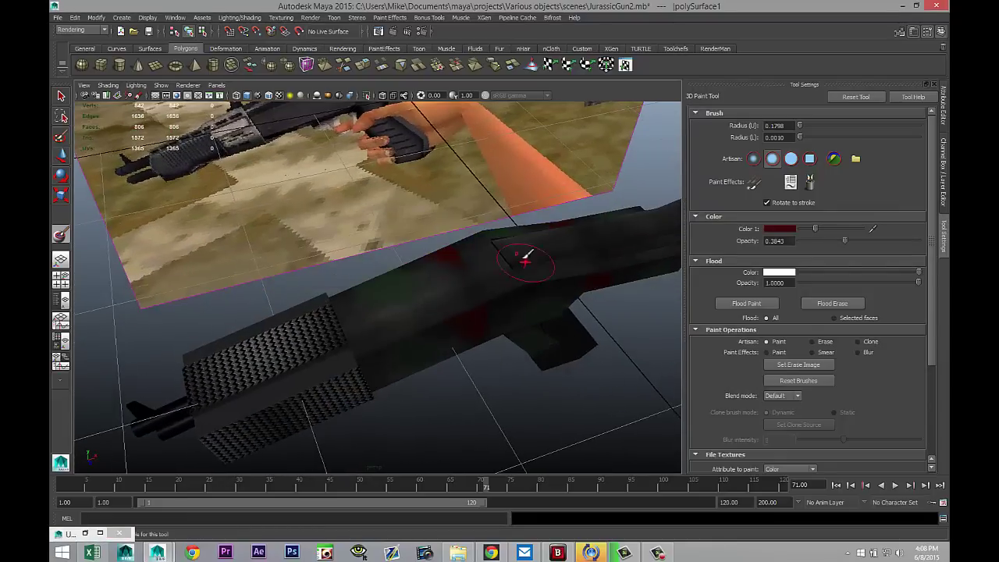
{"action": "left_click_drag", "start_coordinate": [459, 356], "coordinate": [511, 226], "text": "alt"}
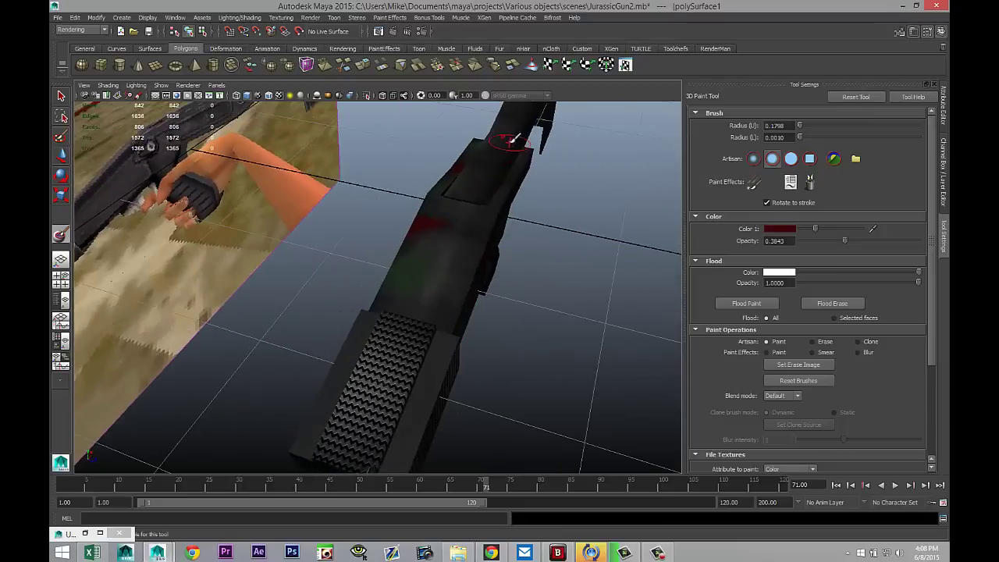
{"action": "mouse_move", "coordinate": [535, 294]}
{"action": "left_mouse_down", "text": "alt"}
{"action": "mouse_move", "coordinate": [330, 446]}
{"action": "mouse_move", "coordinate": [341, 193]}
{"action": "left_mouse_up", "text": "alt"}
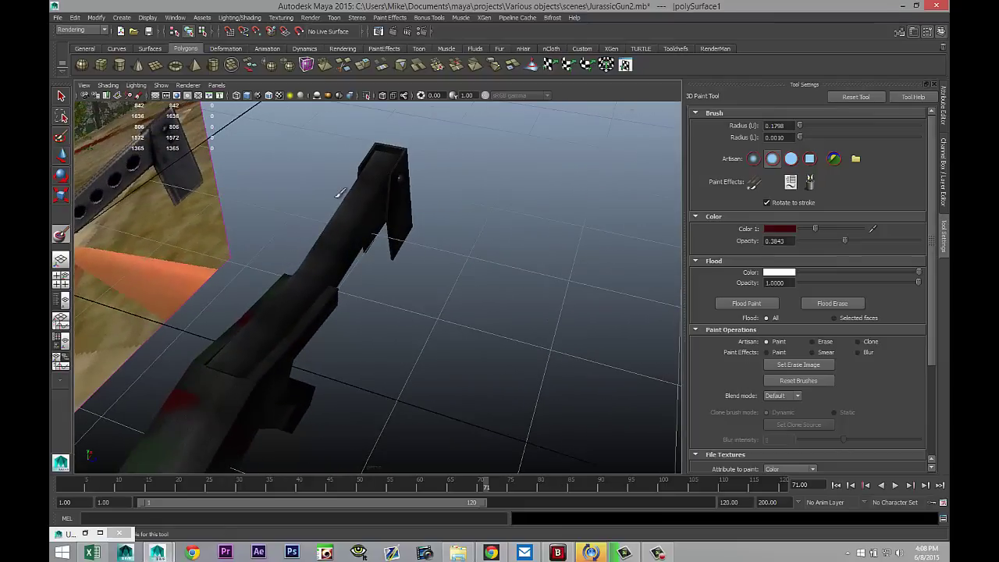
{"action": "left_click_drag", "start_coordinate": [483, 310], "coordinate": [497, 287], "text": "alt"}
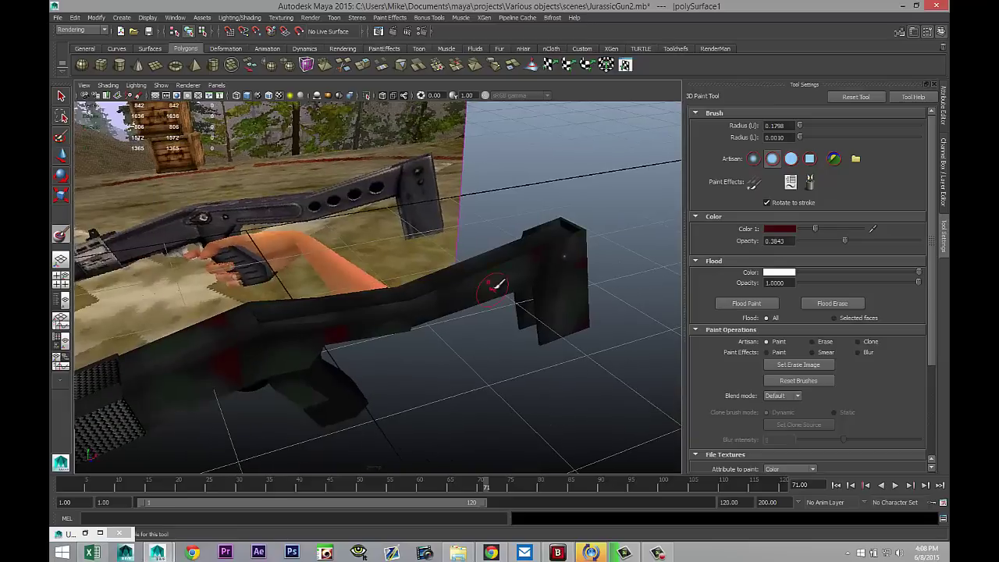
{"action": "mouse_move", "coordinate": [484, 343]}
{"action": "left_mouse_down", "text": "alt"}
{"action": "mouse_move", "coordinate": [476, 334]}
{"action": "mouse_move", "coordinate": [508, 357]}
{"action": "mouse_move", "coordinate": [474, 307]}
{"action": "left_mouse_up", "text": "alt"}
{"action": "mouse_move", "coordinate": [309, 375]}
{"action": "left_mouse_down", "text": "alt"}
{"action": "mouse_move", "coordinate": [446, 334]}
{"action": "mouse_move", "coordinate": [367, 357]}
{"action": "mouse_move", "coordinate": [117, 289]}
{"action": "mouse_move", "coordinate": [449, 333]}
{"action": "mouse_move", "coordinate": [419, 351]}
{"action": "mouse_move", "coordinate": [424, 236]}
{"action": "mouse_move", "coordinate": [413, 260]}
{"action": "mouse_move", "coordinate": [474, 312]}
{"action": "mouse_move", "coordinate": [414, 330]}
{"action": "mouse_move", "coordinate": [326, 313]}
{"action": "mouse_move", "coordinate": [390, 339]}
{"action": "mouse_move", "coordinate": [437, 327]}
{"action": "left_mouse_up", "text": "alt"}
{"action": "scroll", "coordinate": [474, 312], "scroll_direction": "down", "scroll_amount": 3}
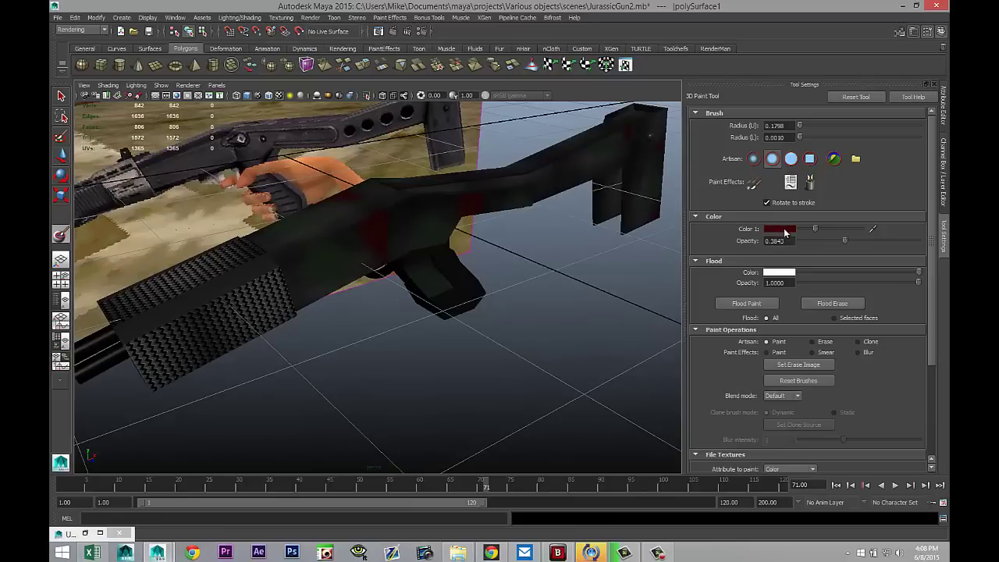
Step: Pick yellow from the Color History and darken it to an olive tone (V about 0.4)
{"action": "left_click", "coordinate": [785, 230]}
{"action": "left_click", "coordinate": [754, 203]}
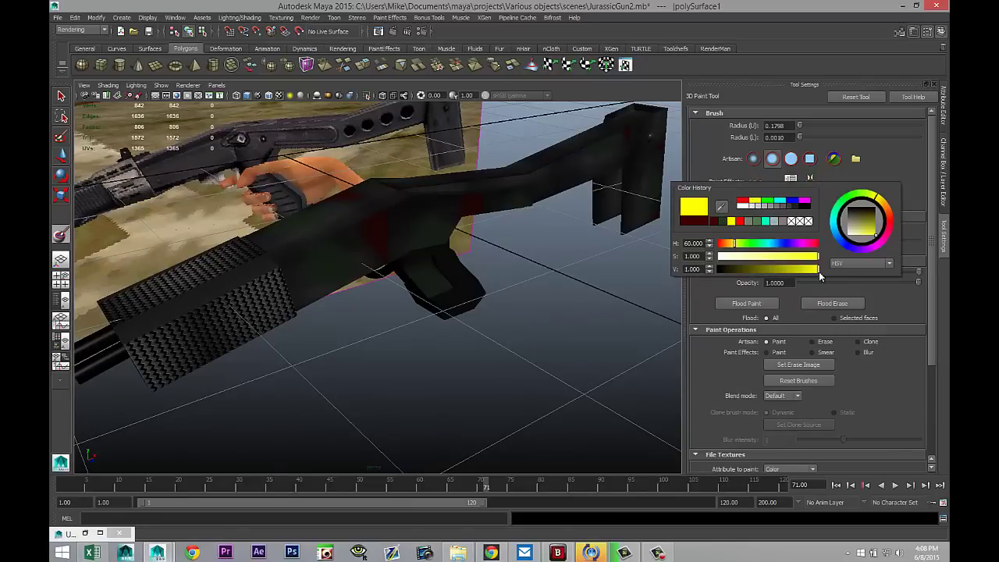
{"action": "left_click_drag", "start_coordinate": [817, 269], "coordinate": [760, 277]}
{"action": "mouse_move", "coordinate": [482, 312]}
{"action": "left_mouse_down", "text": "alt"}
{"action": "mouse_move", "coordinate": [535, 341]}
{"action": "mouse_move", "coordinate": [546, 359]}
{"action": "mouse_move", "coordinate": [520, 357]}
{"action": "mouse_move", "coordinate": [477, 328]}
{"action": "left_mouse_up", "text": "alt"}
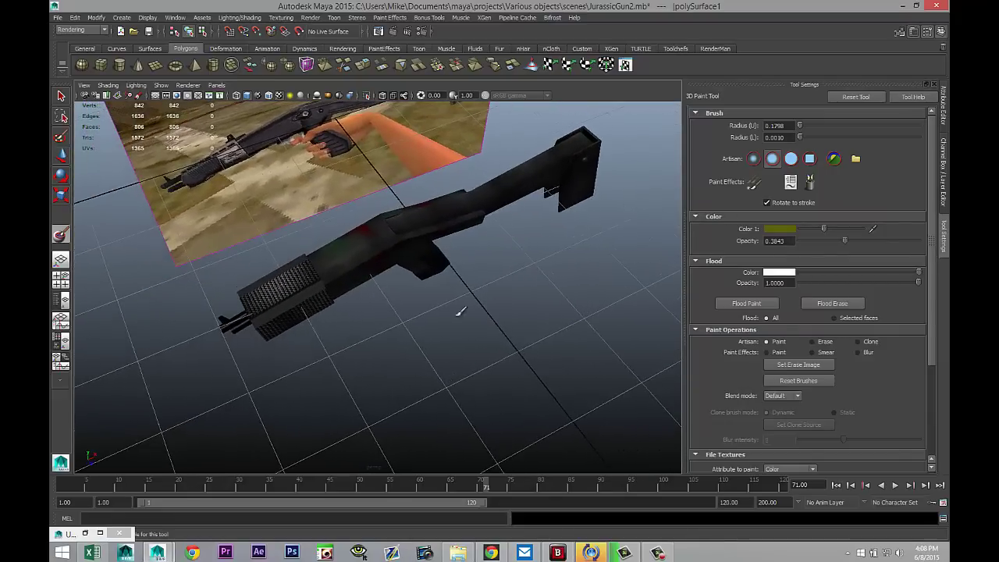
Step: Paint an olive patch on the gun body and orbit to check it
{"action": "mouse_move", "coordinate": [381, 292]}
{"action": "left_mouse_down"}
{"action": "mouse_move", "coordinate": [407, 212]}
{"action": "mouse_move", "coordinate": [445, 178]}
{"action": "left_mouse_up"}
{"action": "left_click_drag", "start_coordinate": [558, 278], "coordinate": [515, 294], "text": "alt"}
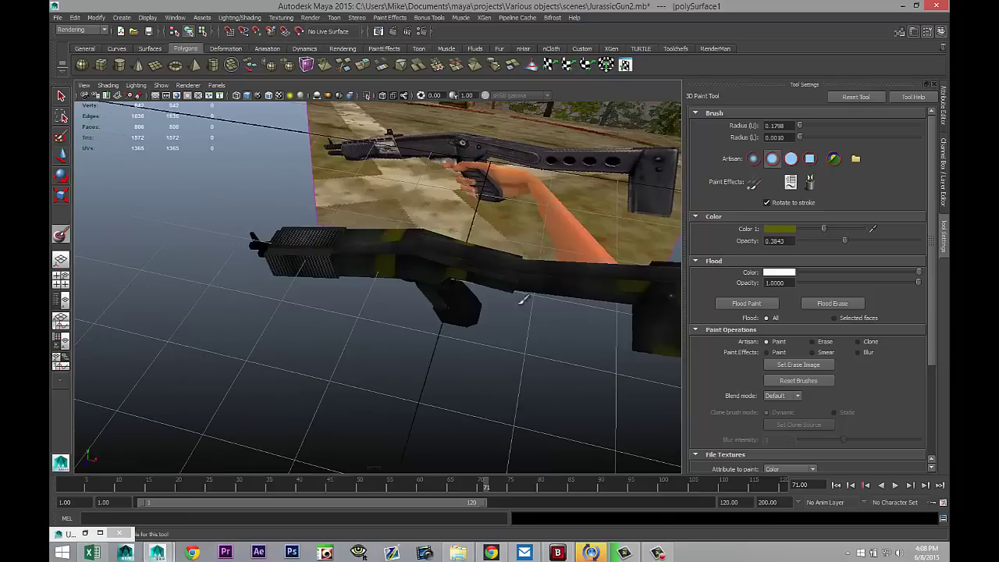
{"action": "left_click_drag", "start_coordinate": [540, 331], "coordinate": [440, 275], "text": "alt"}
{"action": "left_click_drag", "start_coordinate": [479, 312], "coordinate": [500, 327], "text": "alt"}
{"action": "left_click", "coordinate": [780, 229]}
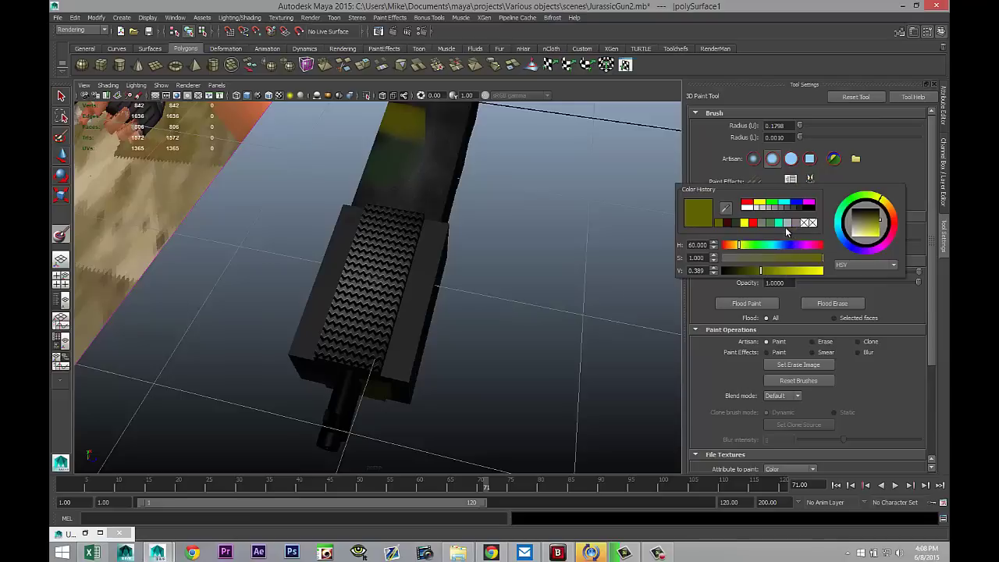
Step: Choose black as the paint colour and set the brush radius to 0.6135 around the grip block
{"action": "left_click", "coordinate": [811, 212]}
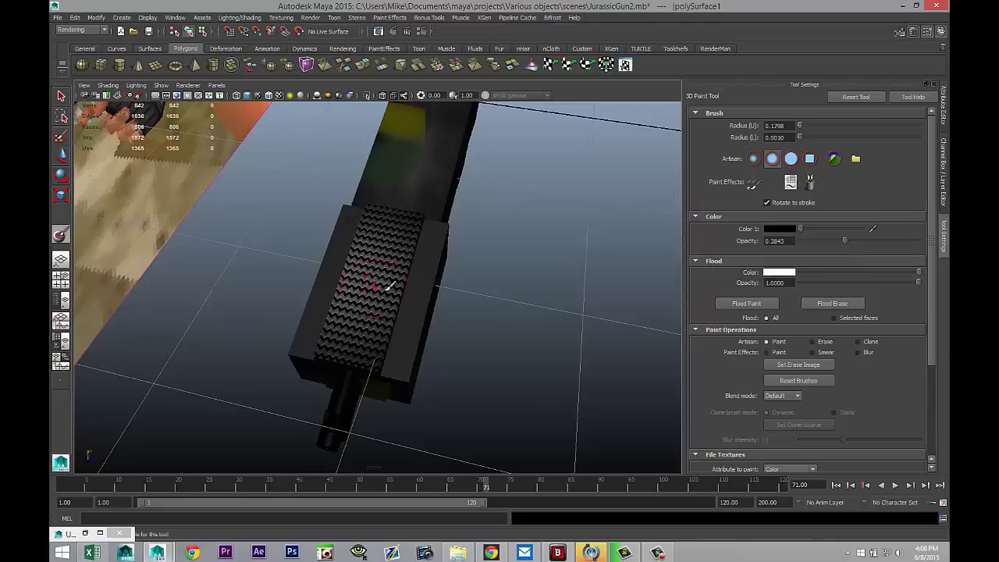
{"action": "left_click_drag", "start_coordinate": [468, 341], "coordinate": [294, 263], "text": "alt"}
{"action": "scroll", "coordinate": [307, 285], "scroll_direction": "up", "scroll_amount": 2}
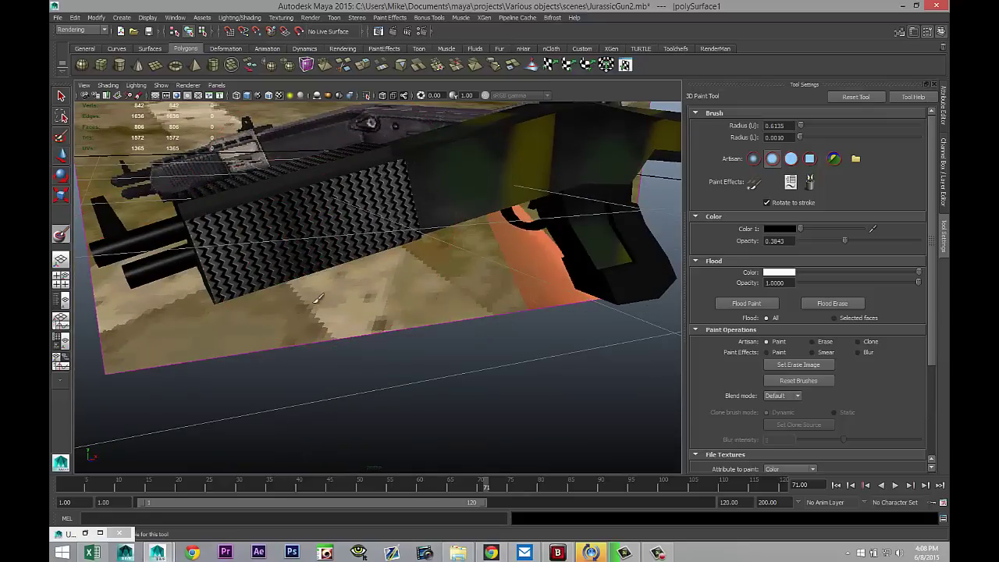
{"action": "left_click_drag", "start_coordinate": [381, 311], "coordinate": [357, 256], "text": "alt"}
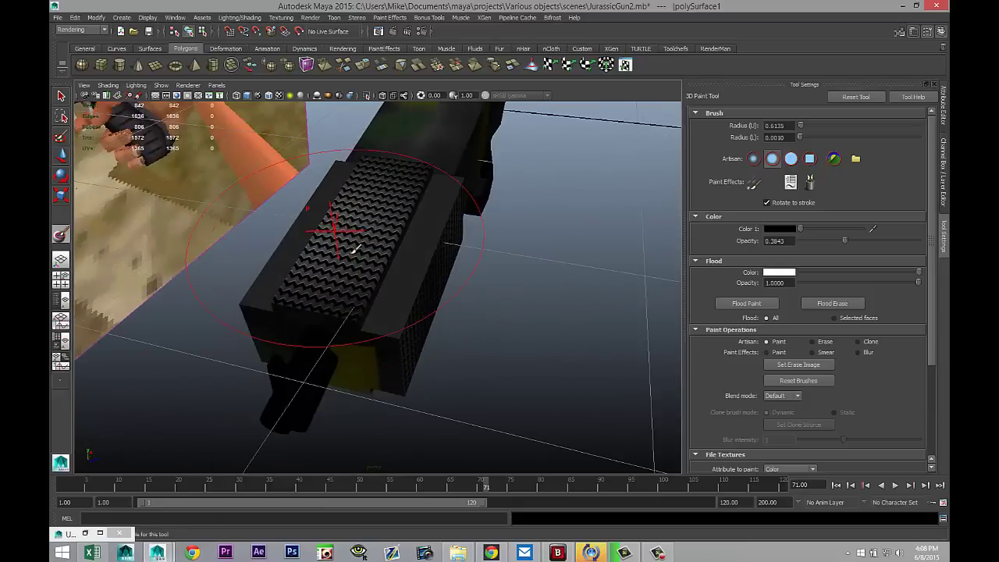
{"action": "scroll", "coordinate": [432, 339], "scroll_direction": "up", "scroll_amount": 3}
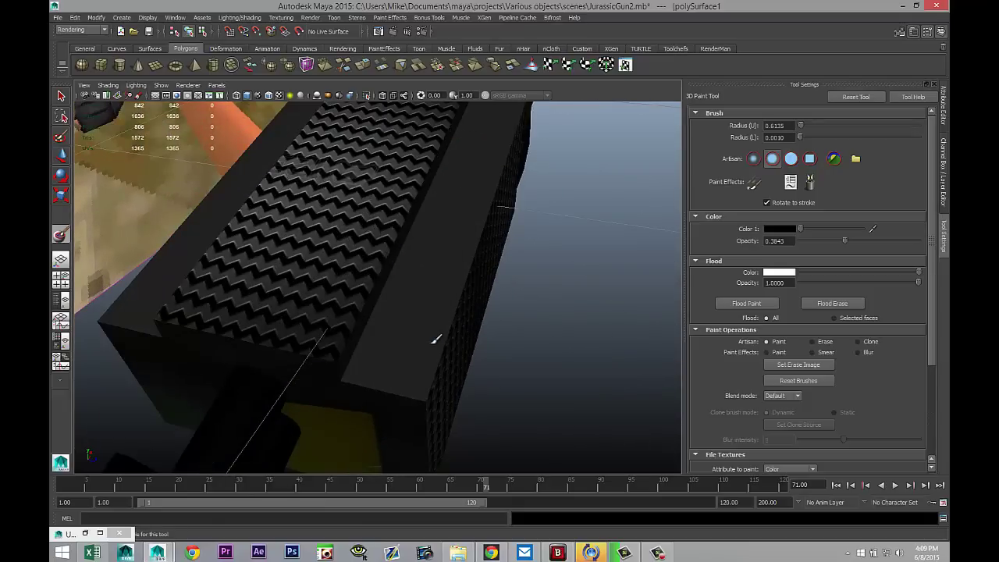
{"action": "scroll", "coordinate": [436, 339], "scroll_direction": "down", "scroll_amount": 3}
{"action": "left_click_drag", "start_coordinate": [478, 343], "coordinate": [339, 349], "text": "alt"}
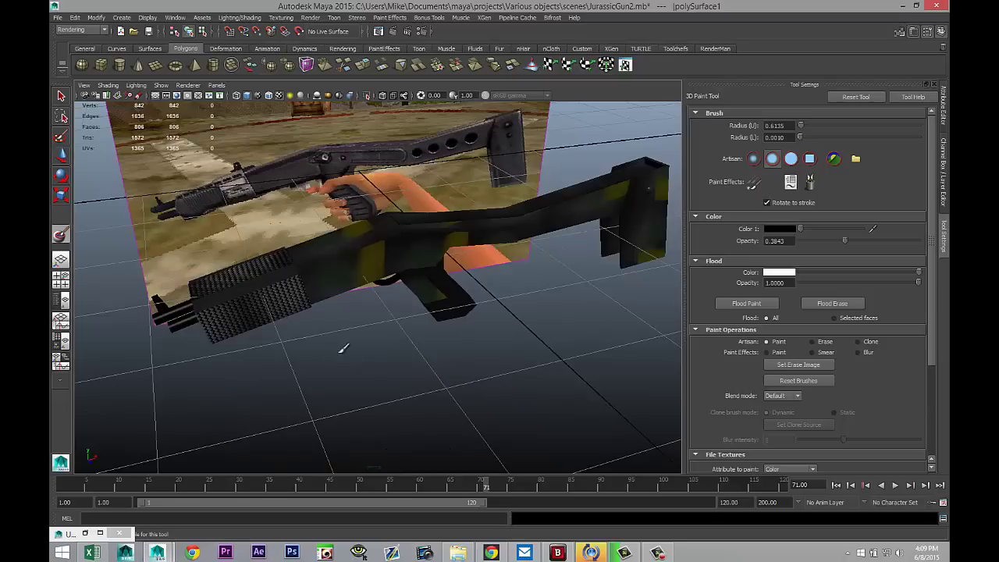